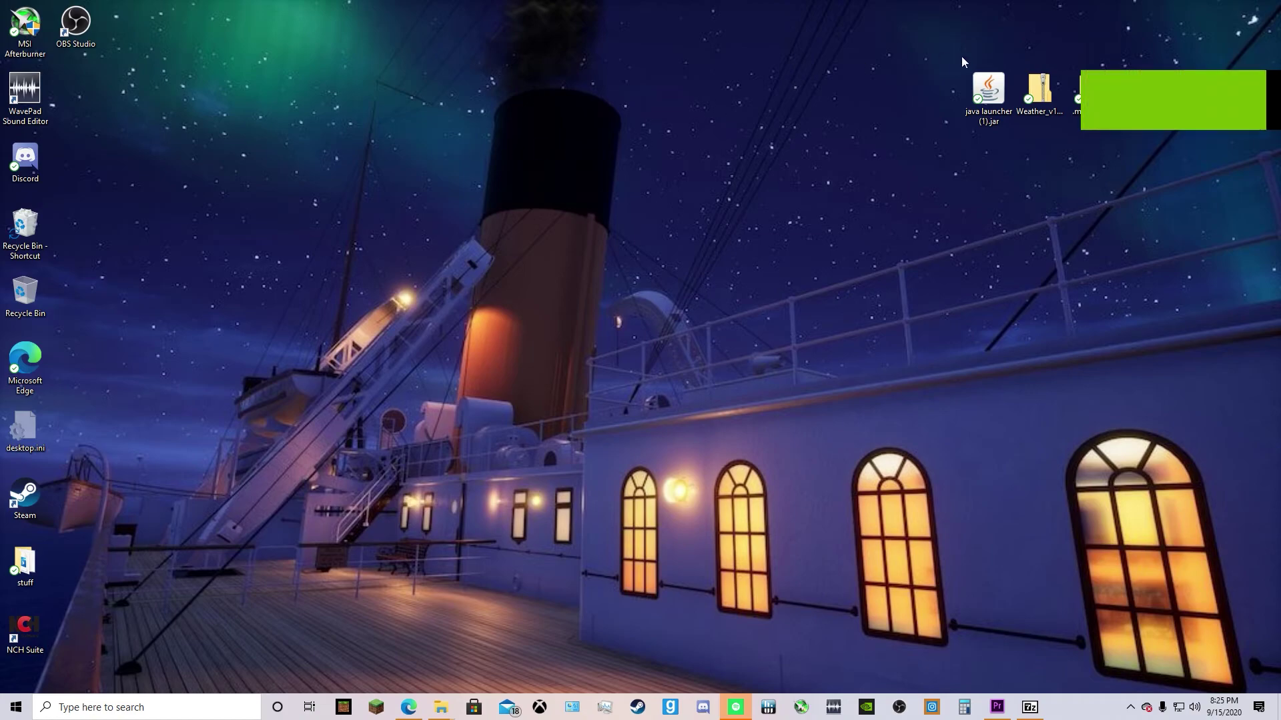
# Step: Select and then deselect the Weather mod zip and the .minecraft folder on the desktop
pyautogui.click(1039, 93)
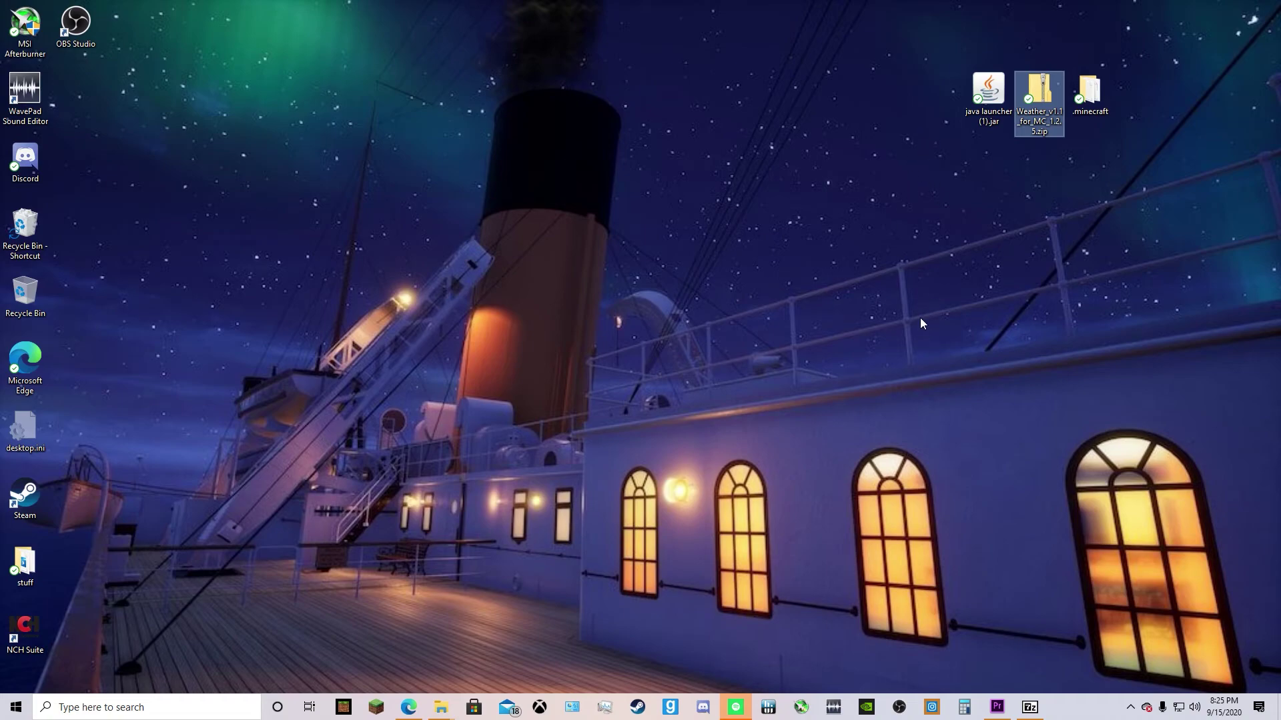
pyautogui.moveTo(1101, 80); pyautogui.dragTo(1125, 87)
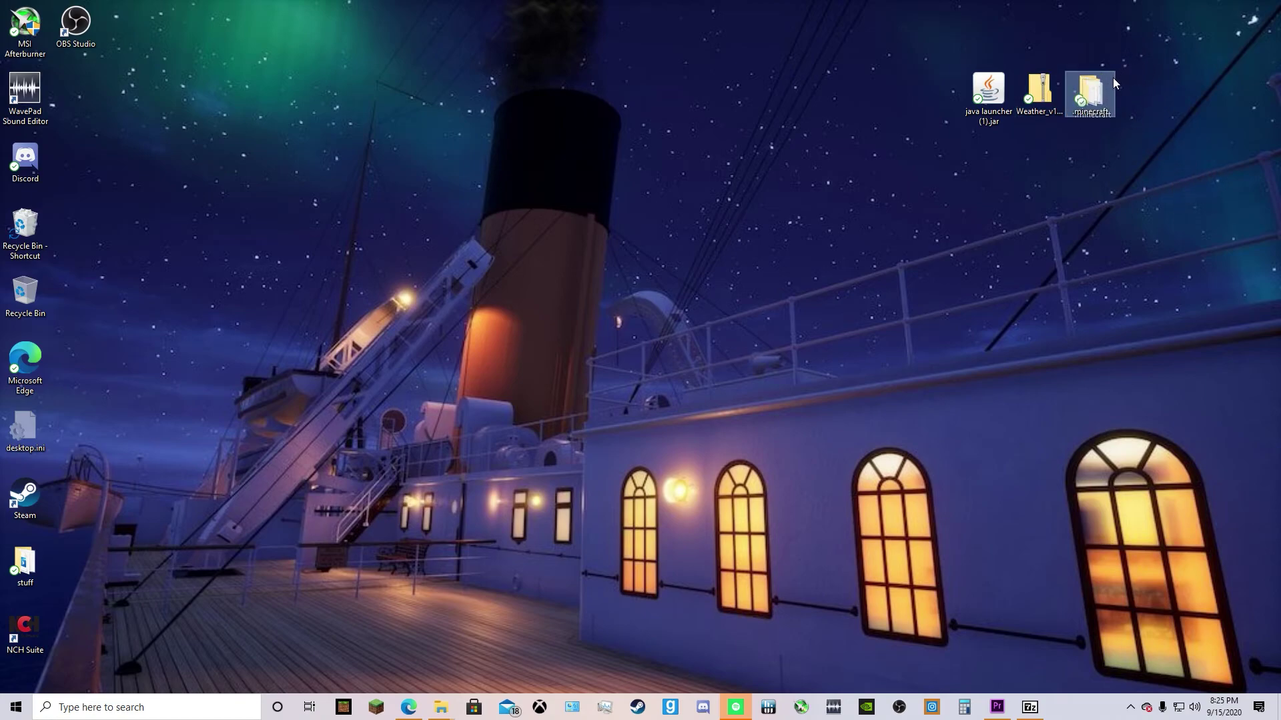
pyautogui.moveTo(1140, 142); pyautogui.dragTo(1254, 74)
pyautogui.moveTo(1187, 165); pyautogui.dragTo(307, 542)
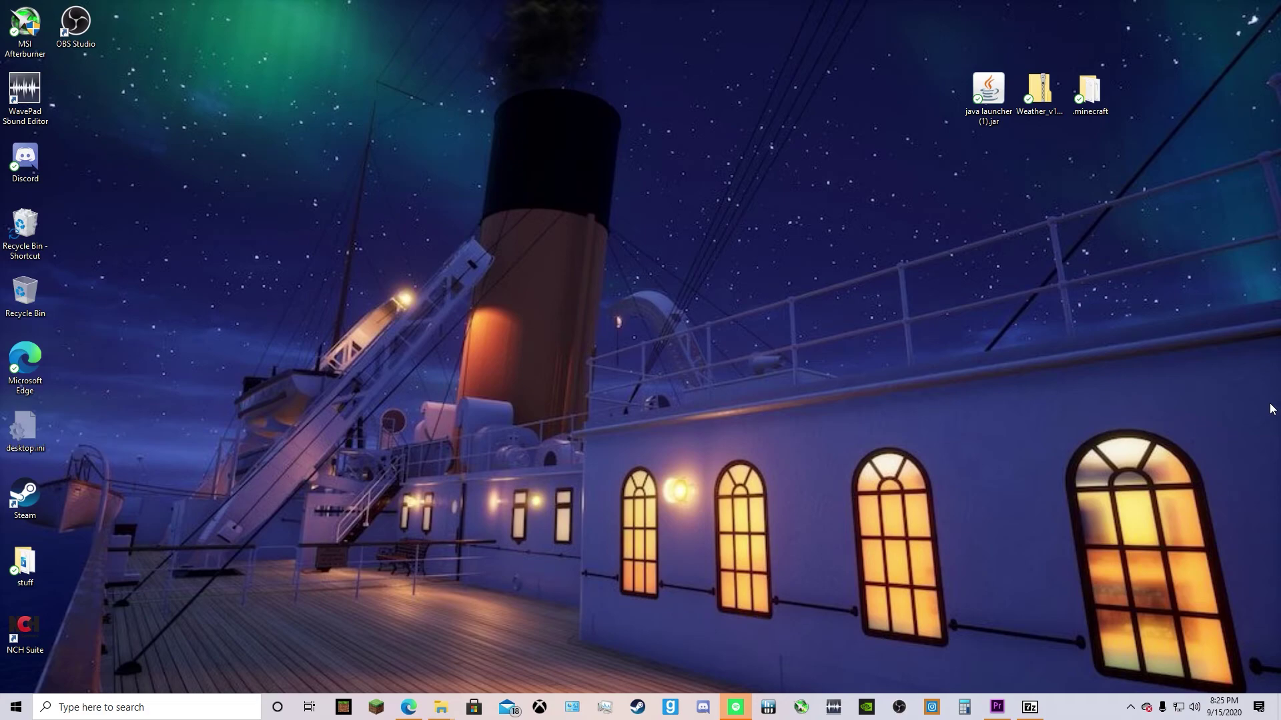
pyautogui.click(1029, 77)
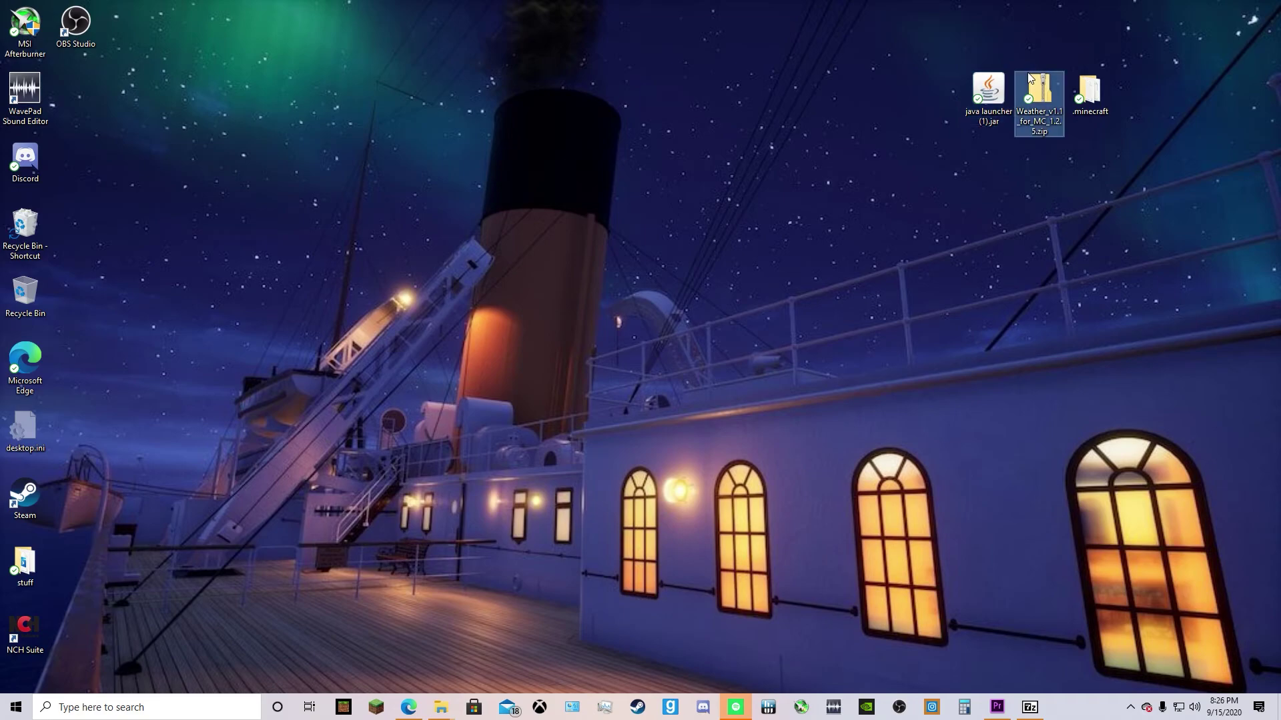
pyautogui.moveTo(1046, 138)
pyautogui.mouseDown()
pyautogui.moveTo(1032, 157)
pyautogui.moveTo(1044, 149)
pyautogui.moveTo(1041, 172)
pyautogui.moveTo(1042, 137)
pyautogui.mouseUp()
pyautogui.click(734, 290)
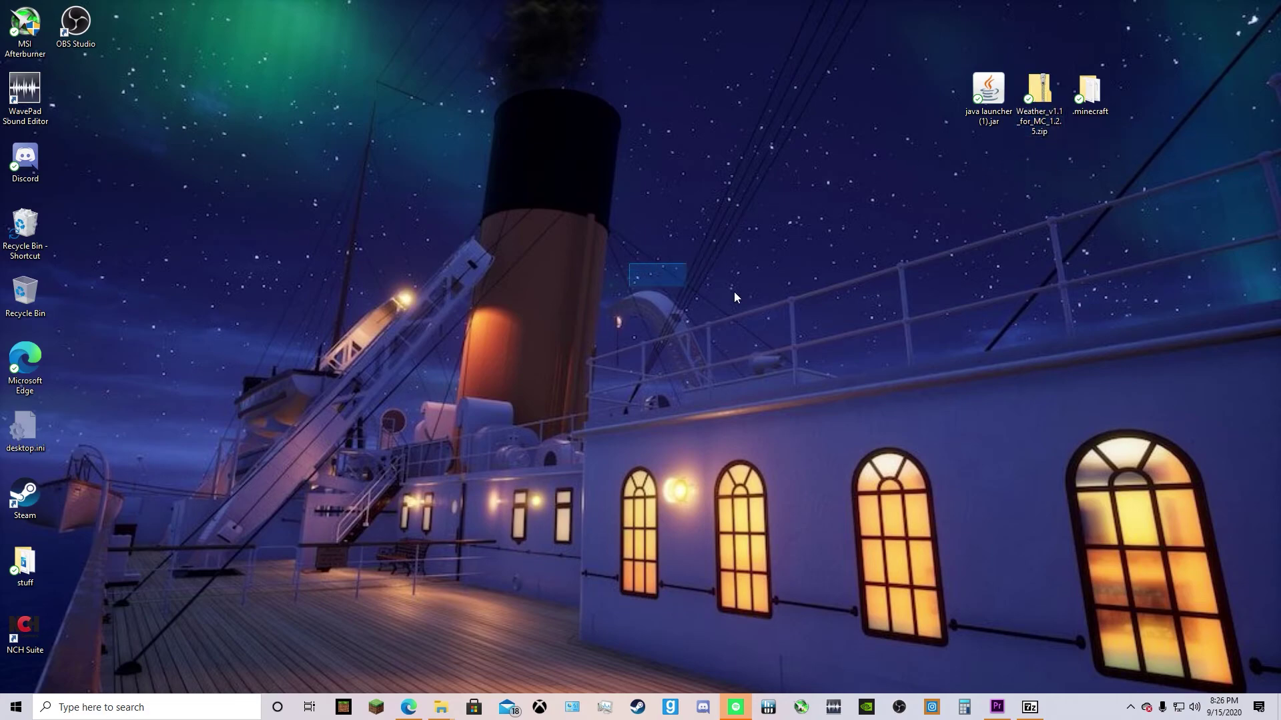
pyautogui.moveTo(411, 707)
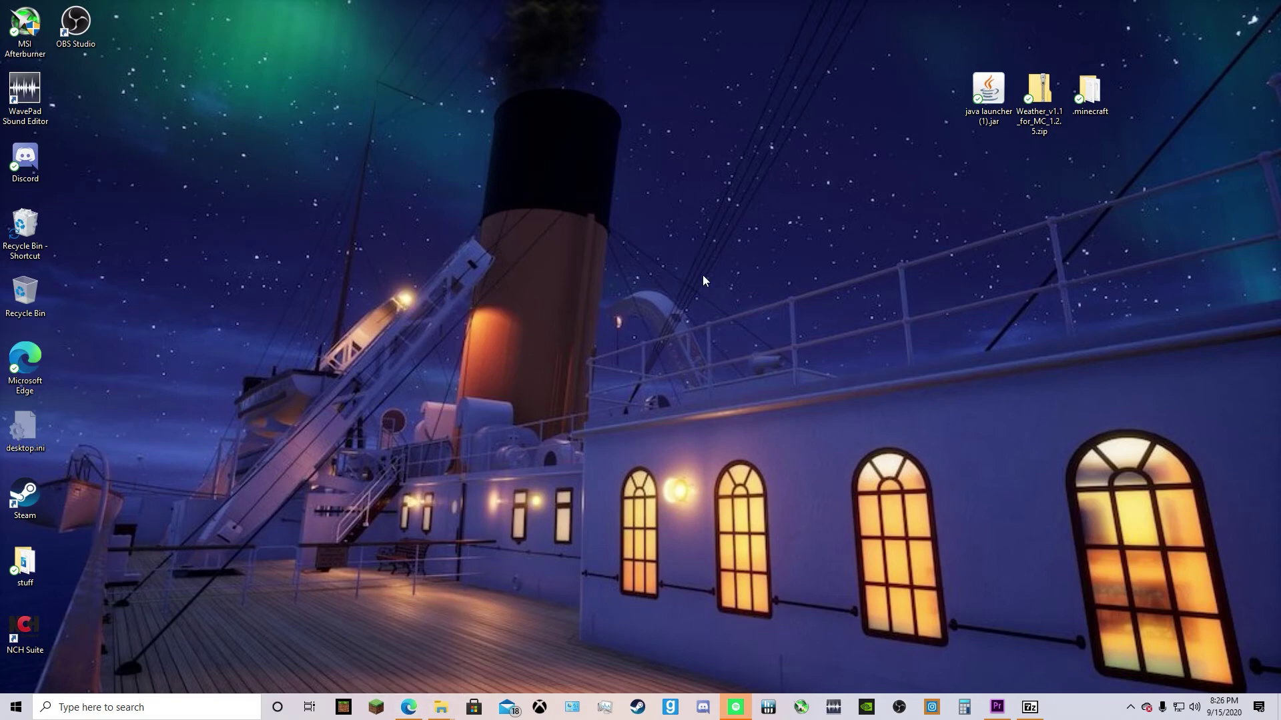
# Step: Open the .minecraft\versions\1.2.5 folder in File Explorer
pyautogui.click(1107, 104)
pyautogui.doubleClick(1107, 105)
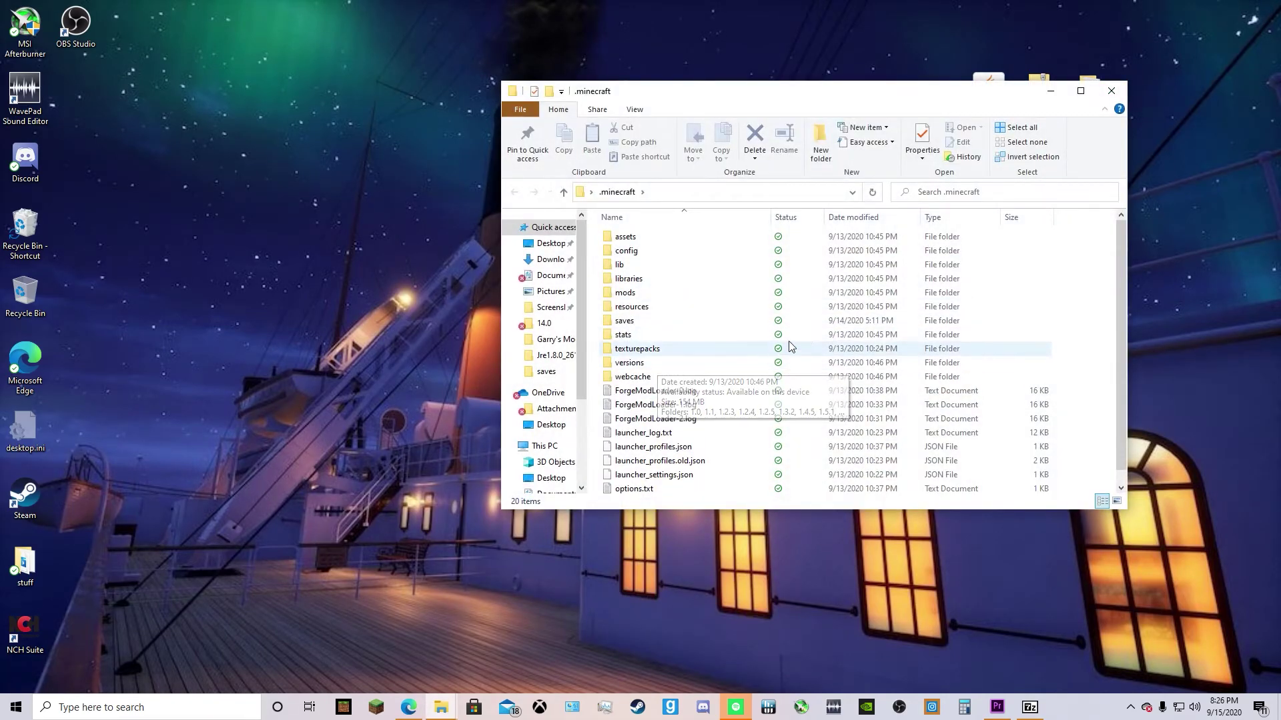
pyautogui.doubleClick(663, 363)
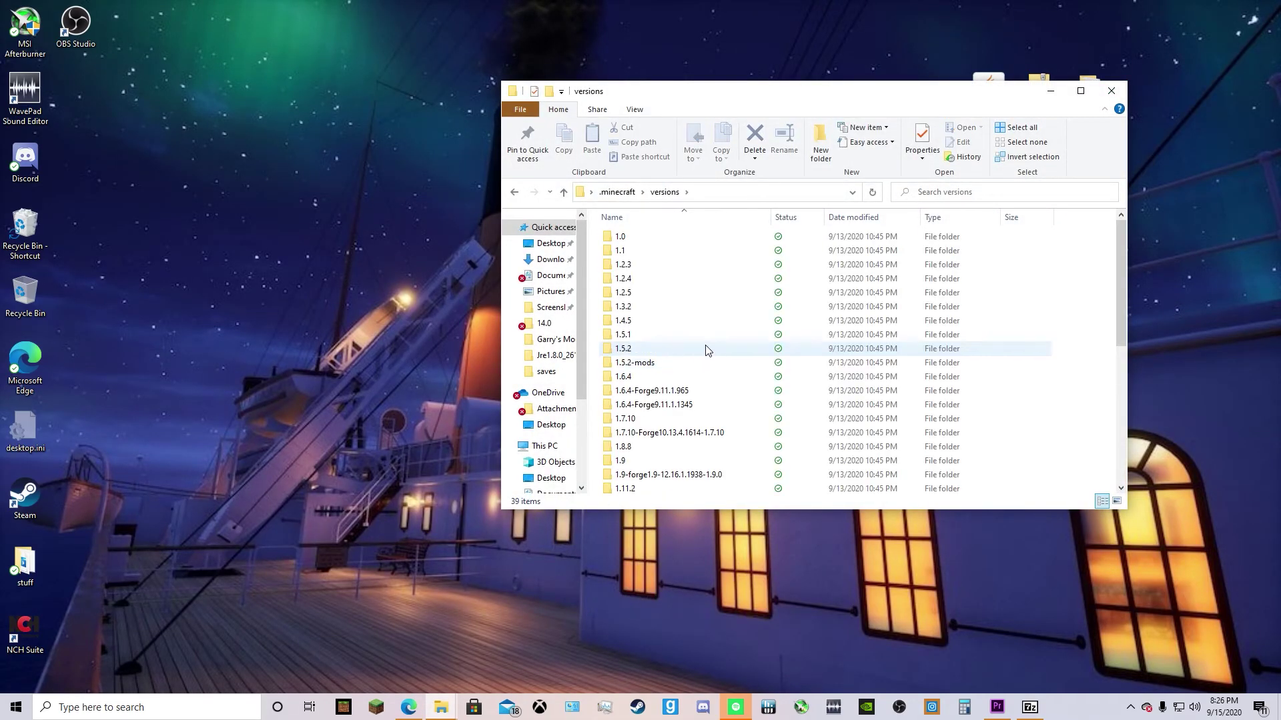
pyautogui.doubleClick(711, 294)
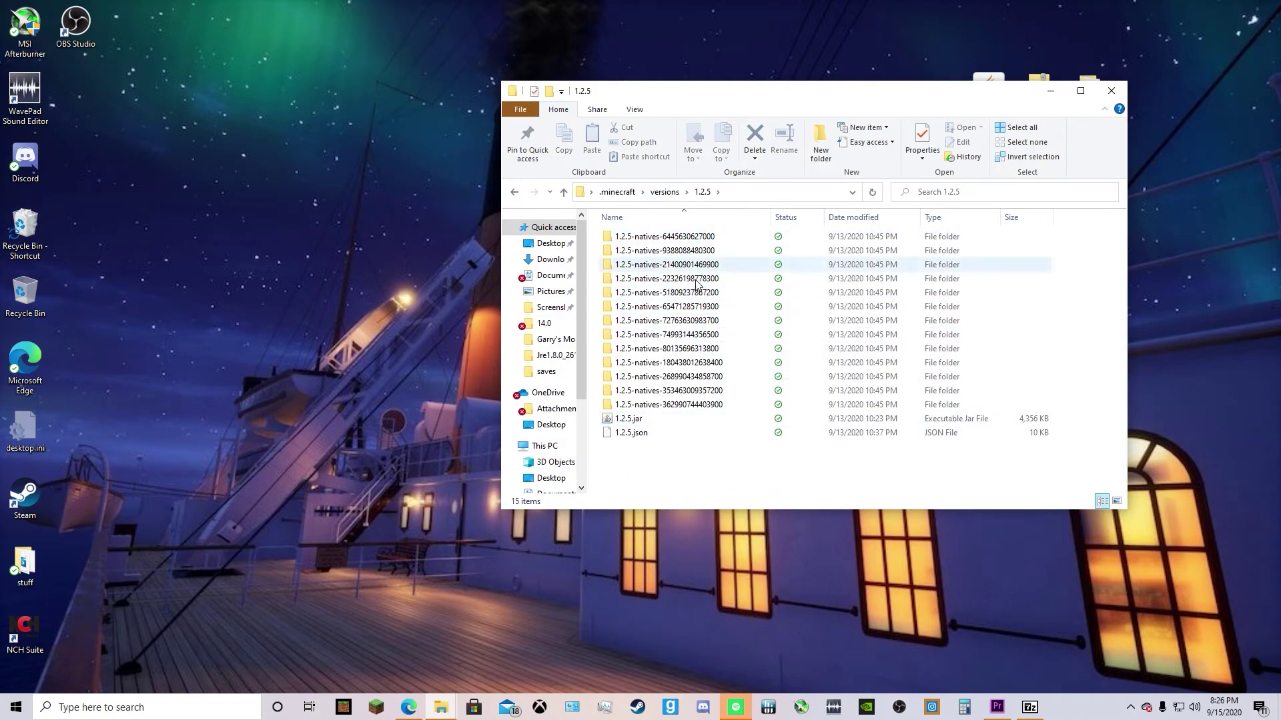
# Step: Bring up the 7-Zip context submenu for 1.2.5.jar
pyautogui.rightClick(639, 425)
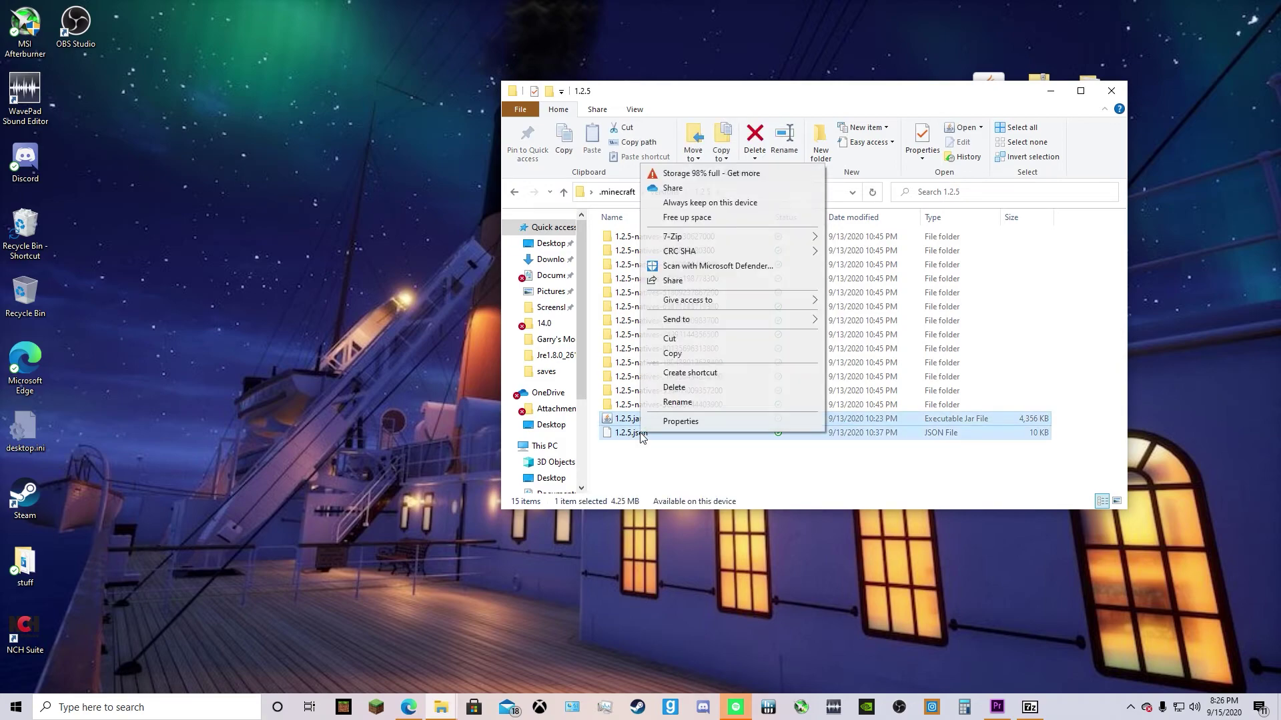
pyautogui.click(623, 460)
pyautogui.rightClick(634, 422)
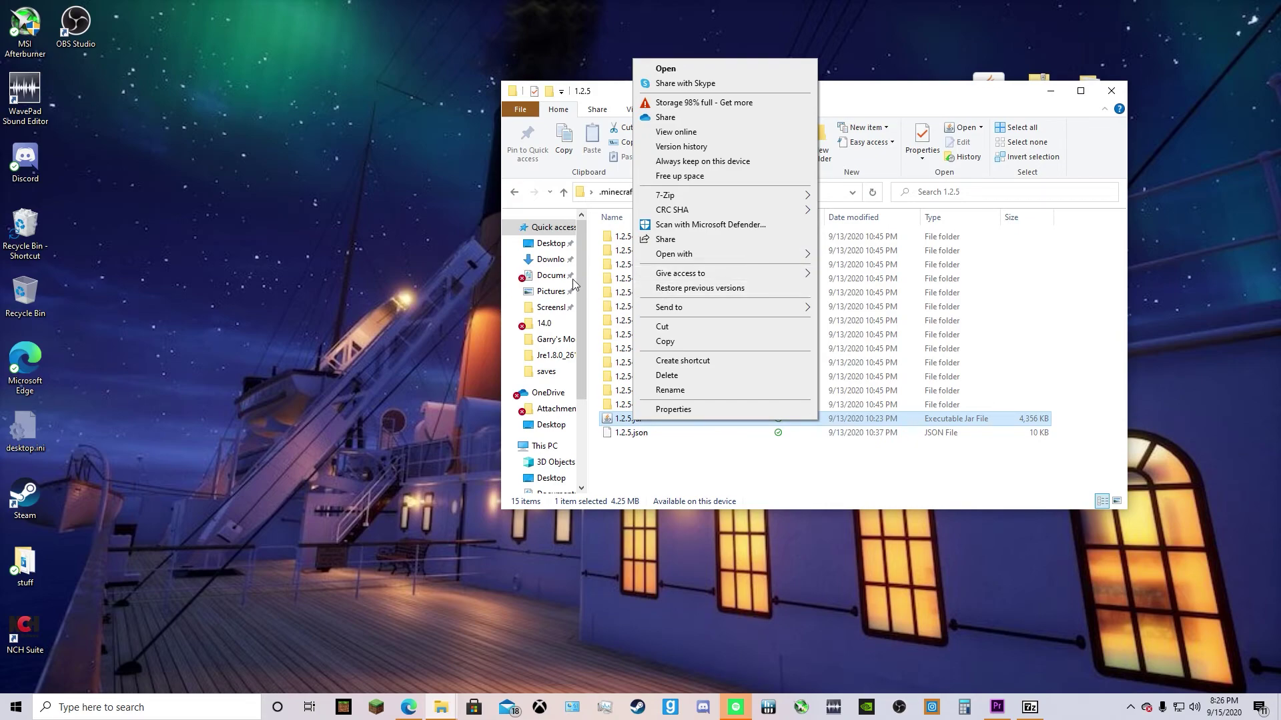
pyautogui.moveTo(676, 203)
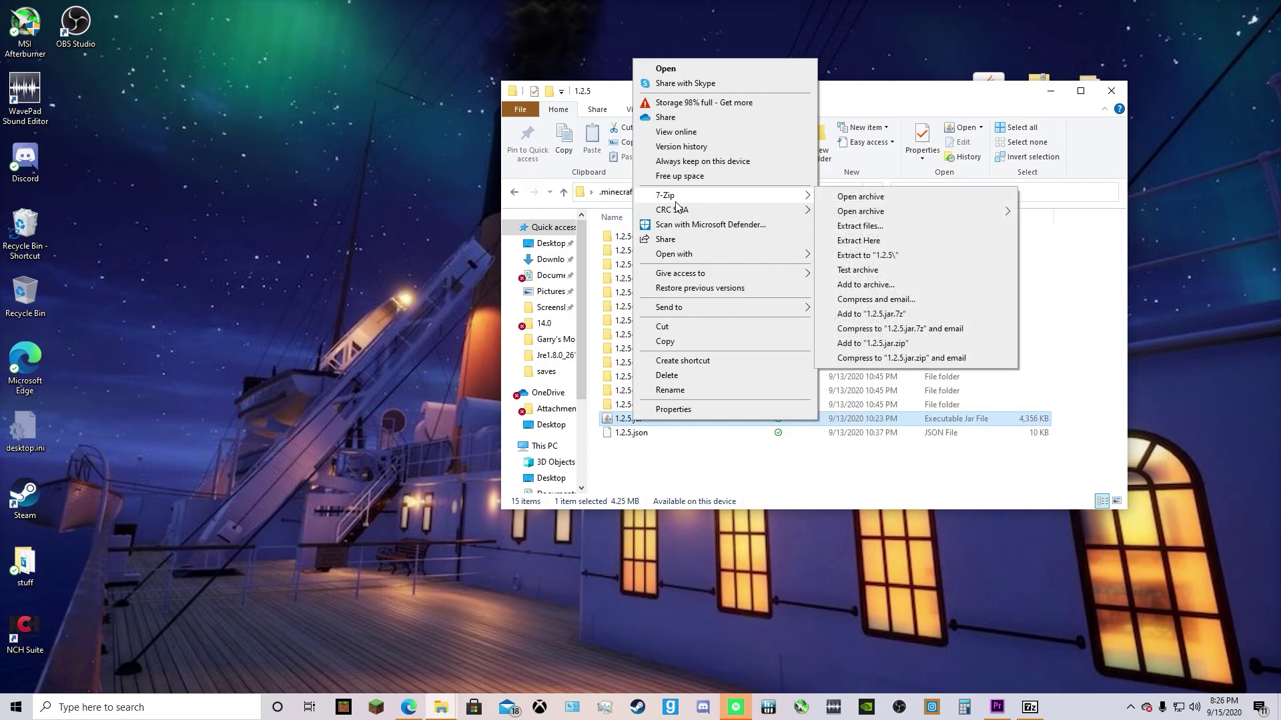
# Step: Open 1.2.5.jar in 7-Zip and try renaming its title folder to META-INF, dismissing the error
pyautogui.click(838, 198)
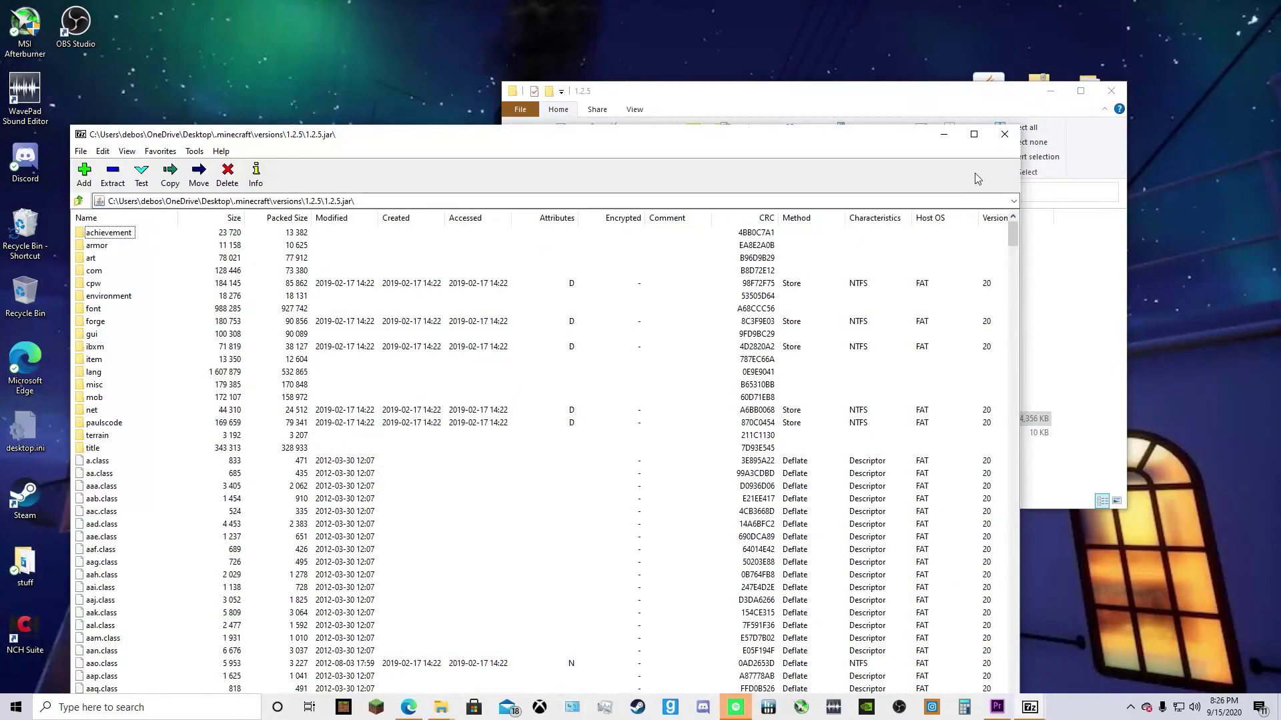
pyautogui.click(1049, 91)
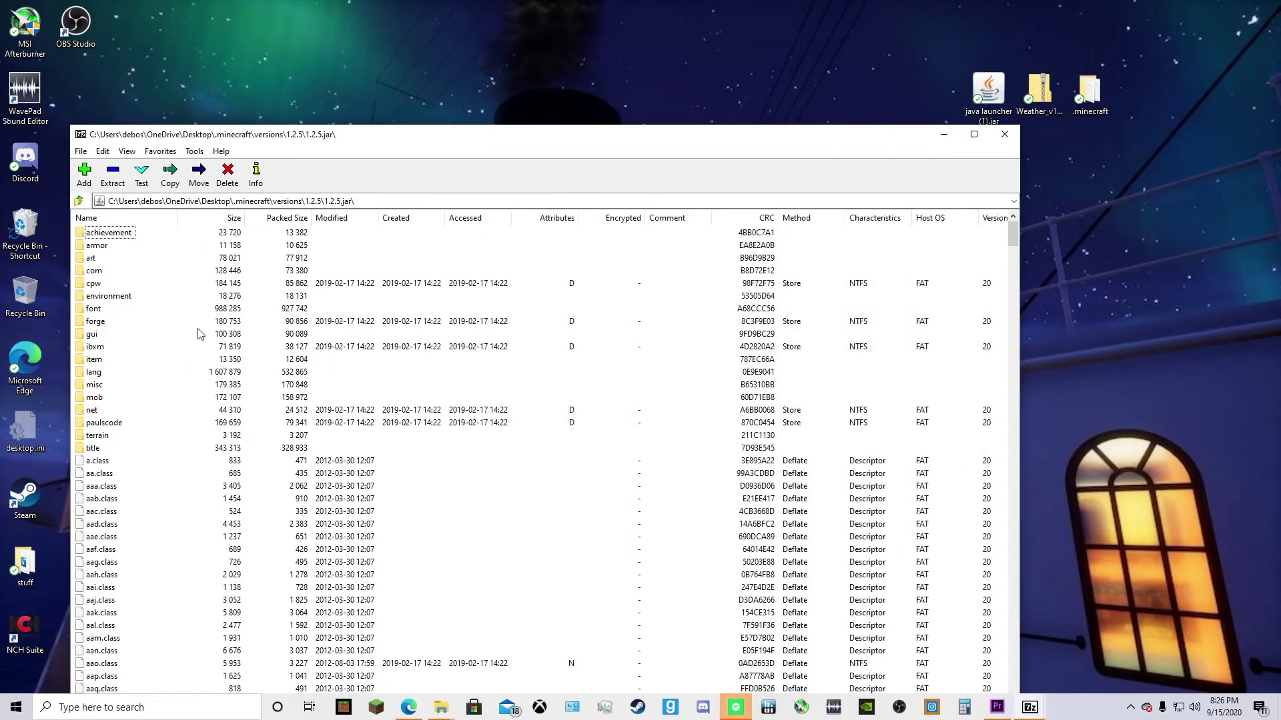
pyautogui.rightClick(86, 440)
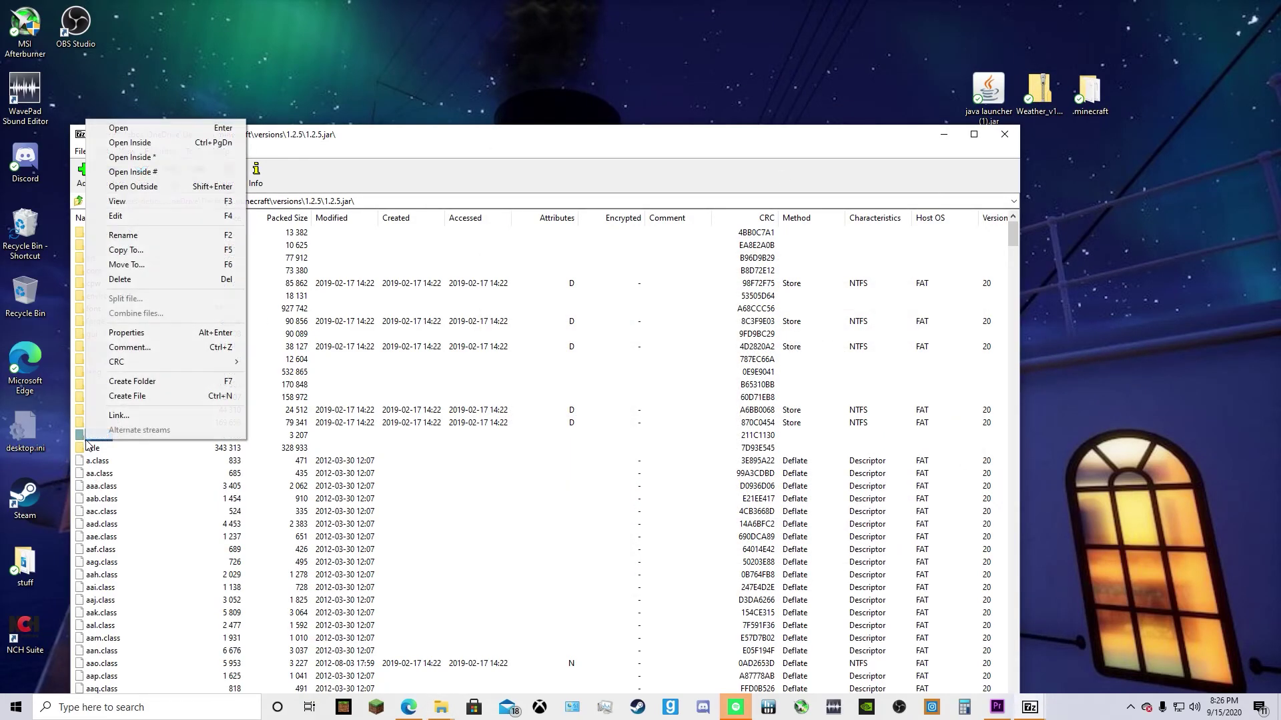
pyautogui.rightClick(87, 448)
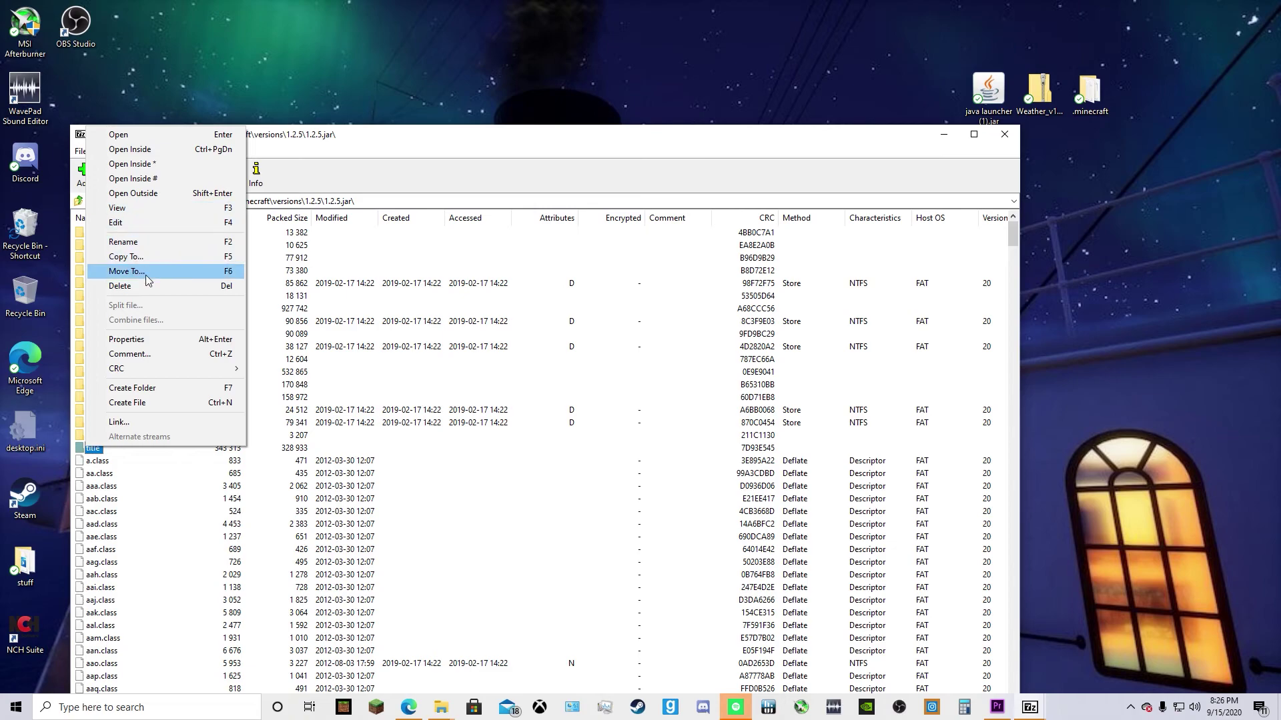
pyautogui.click(141, 241)
pyautogui.write('META')
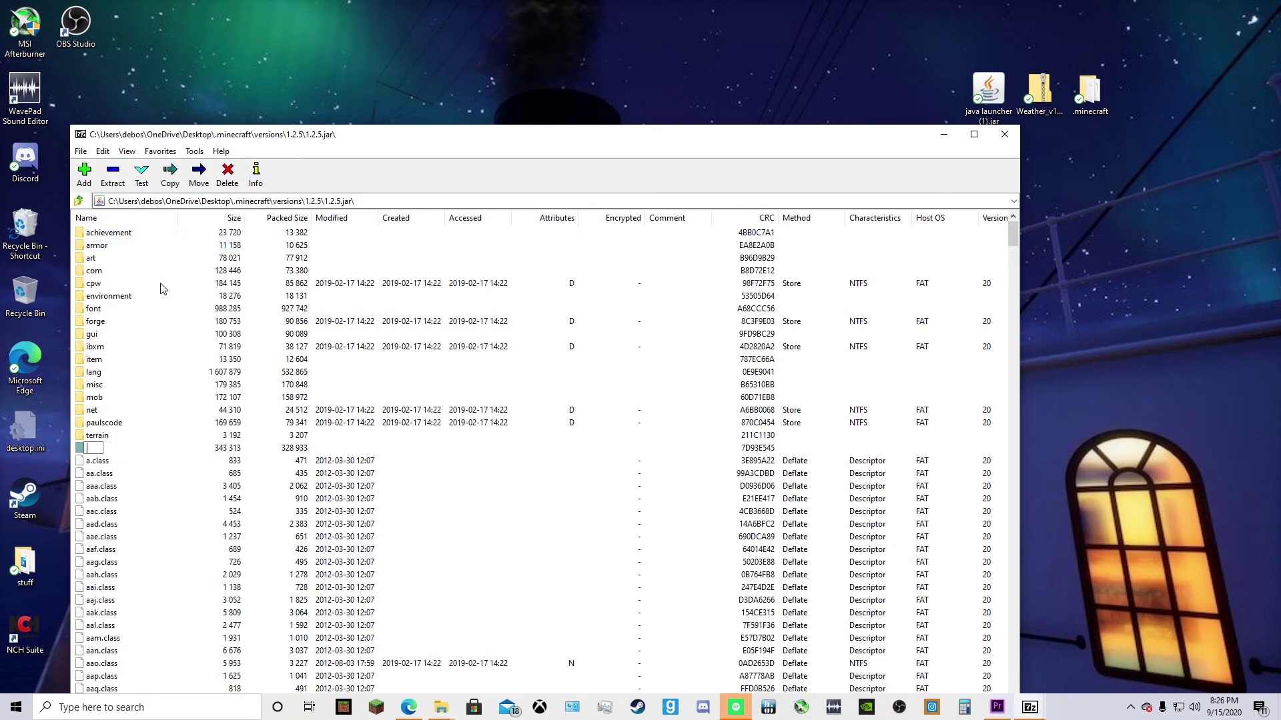
pyautogui.write('-INF')
pyautogui.press('Return')
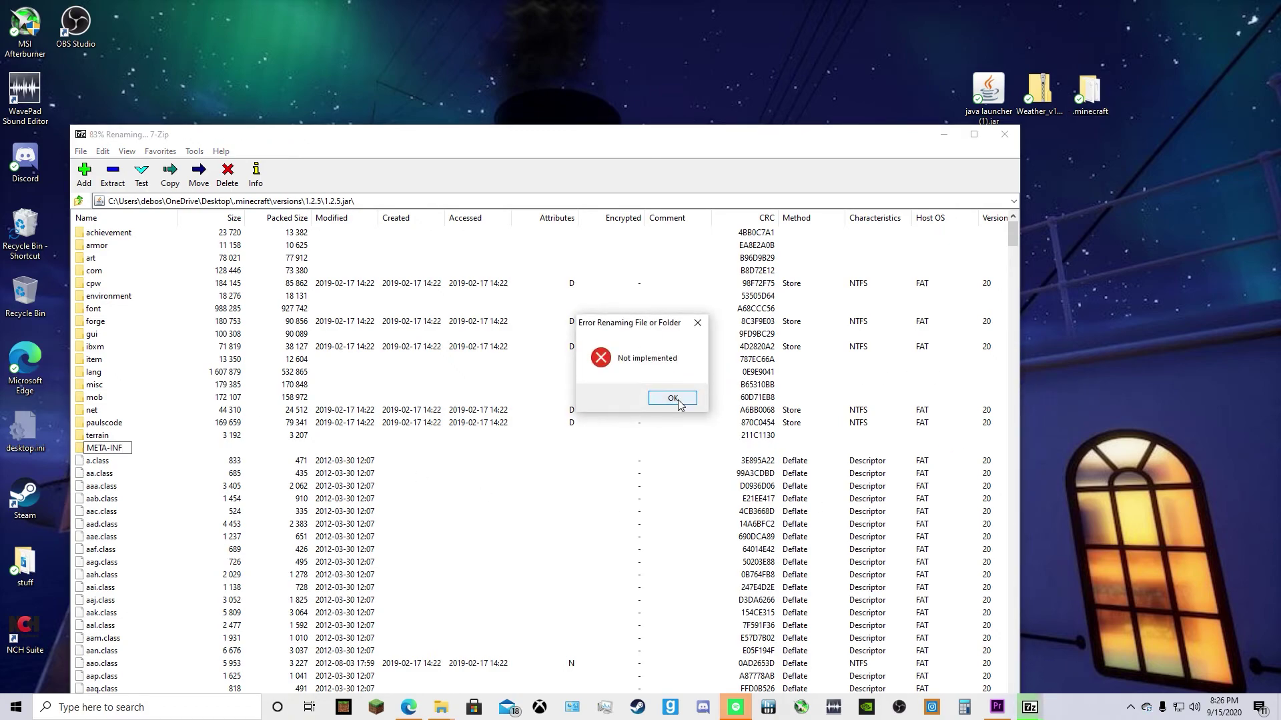
pyautogui.click(677, 399)
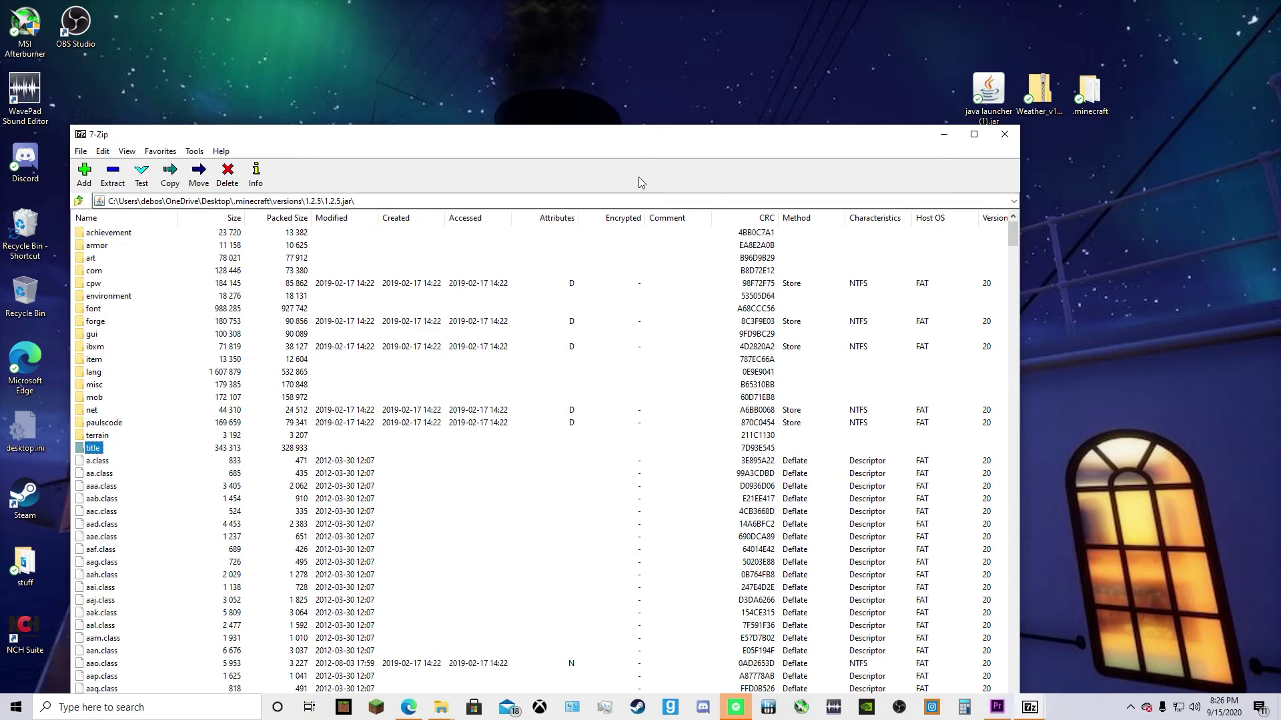
# Step: Snap the 7-Zip window to the left half at full height, then minimize it
pyautogui.moveTo(684, 146); pyautogui.dragTo(2, 4)
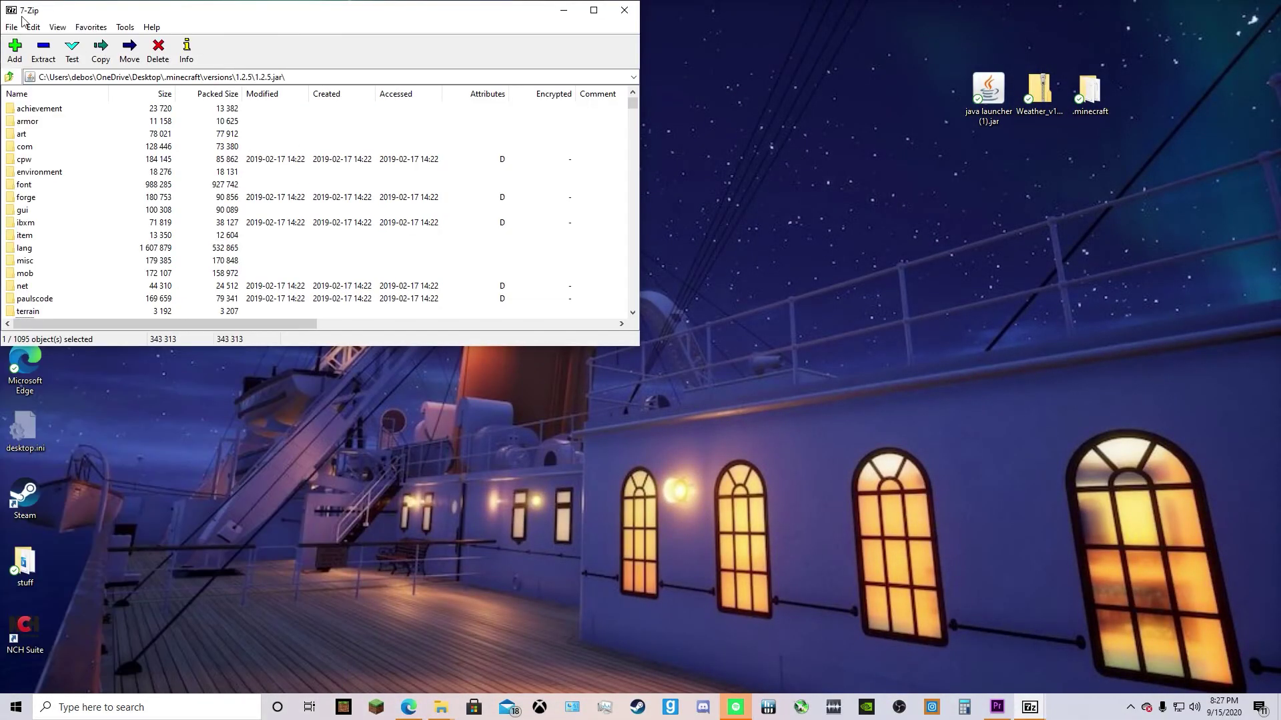
pyautogui.moveTo(367, 346); pyautogui.dragTo(370, 693)
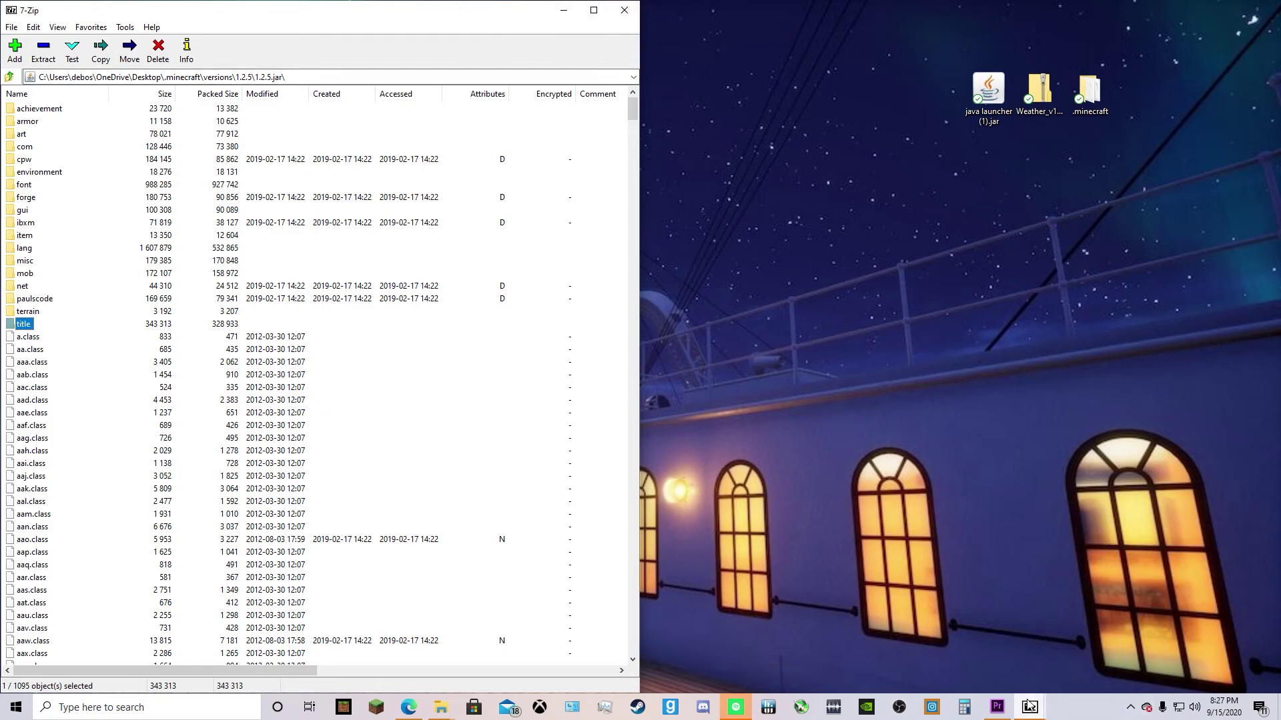
pyautogui.rightClick(1030, 708)
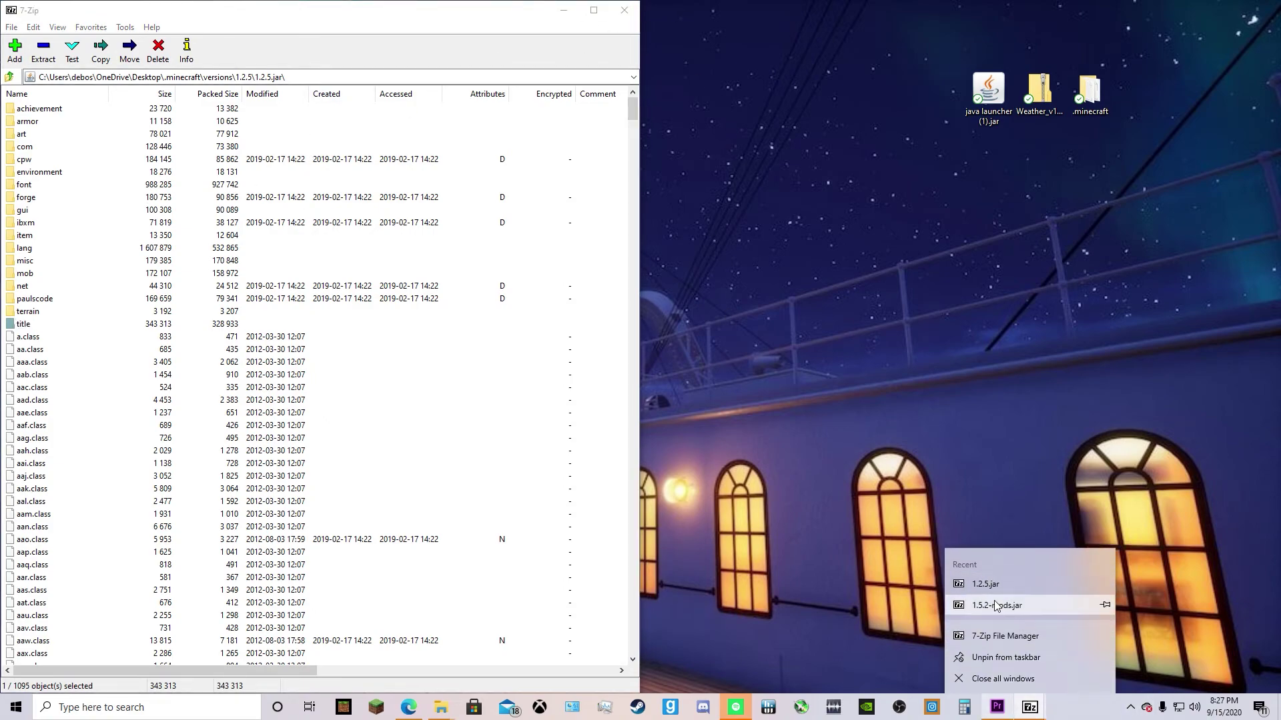
pyautogui.click(948, 408)
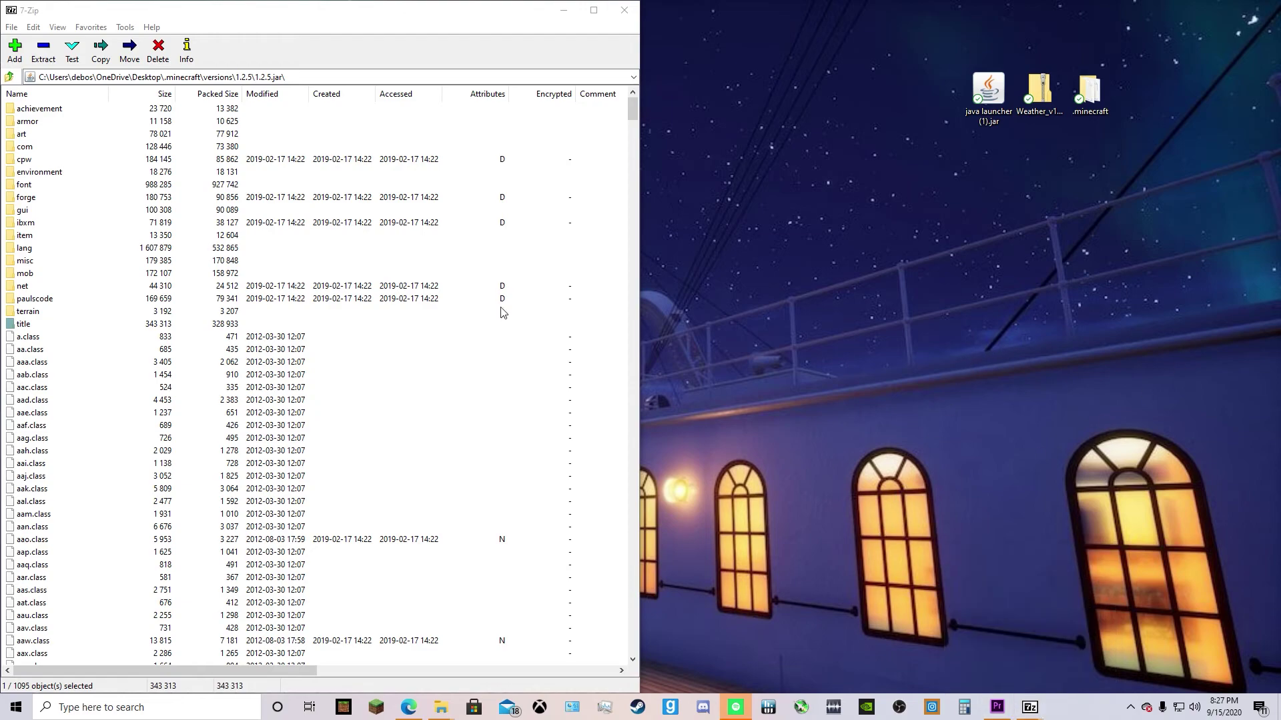
pyautogui.click(563, 10)
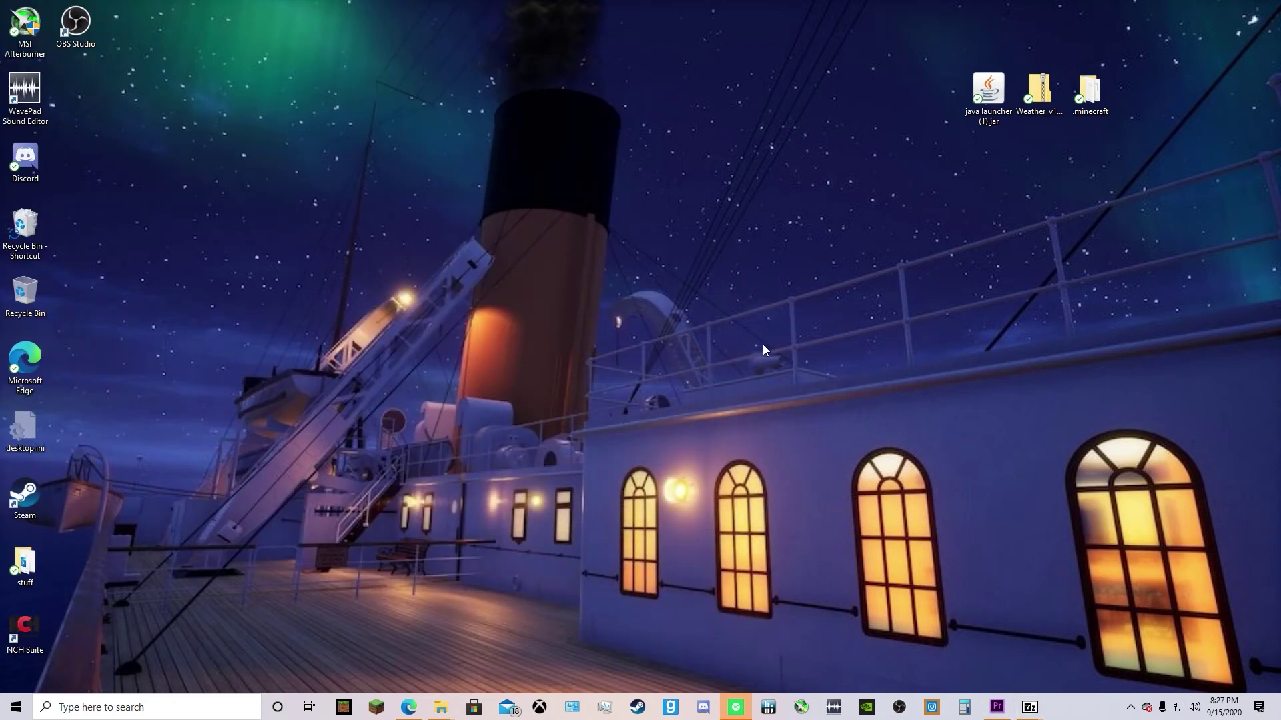
# Step: Get Weather_v1.1_for_MC_1.2.5.zip into .minecraft\mods beside the Rei minimap mod
pyautogui.moveTo(449, 705)
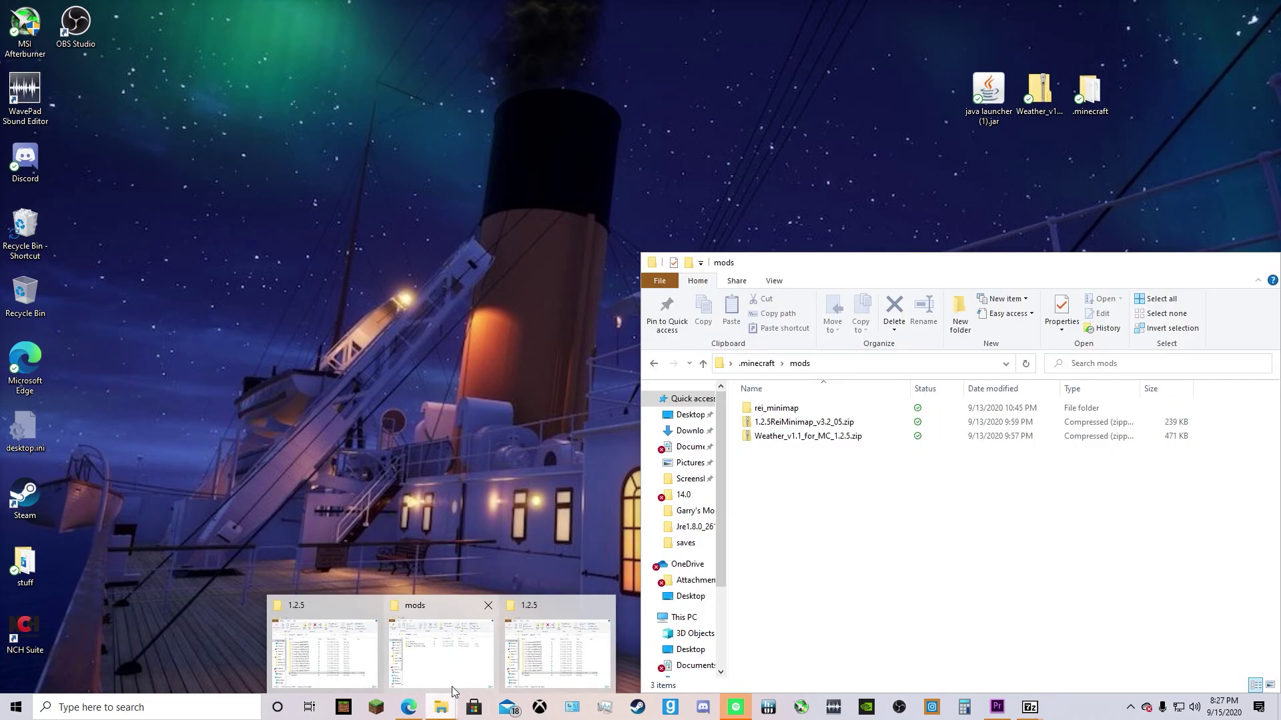
pyautogui.click(451, 687)
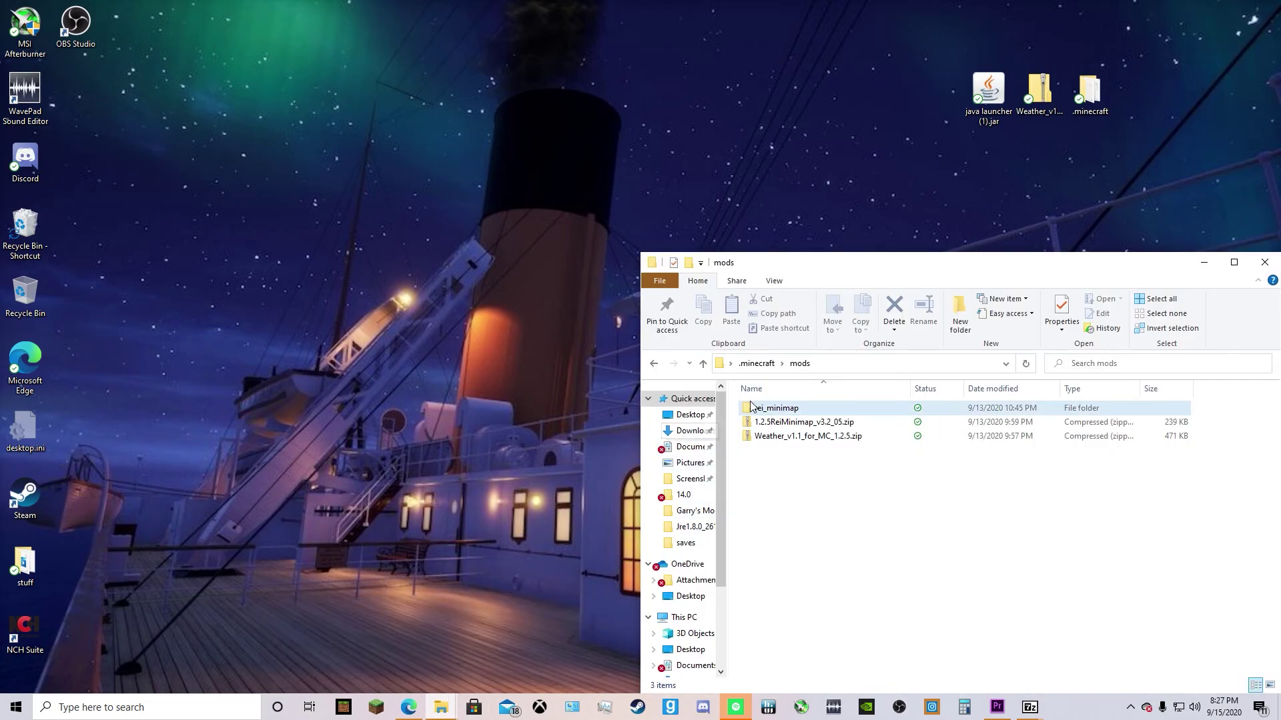
pyautogui.click(759, 364)
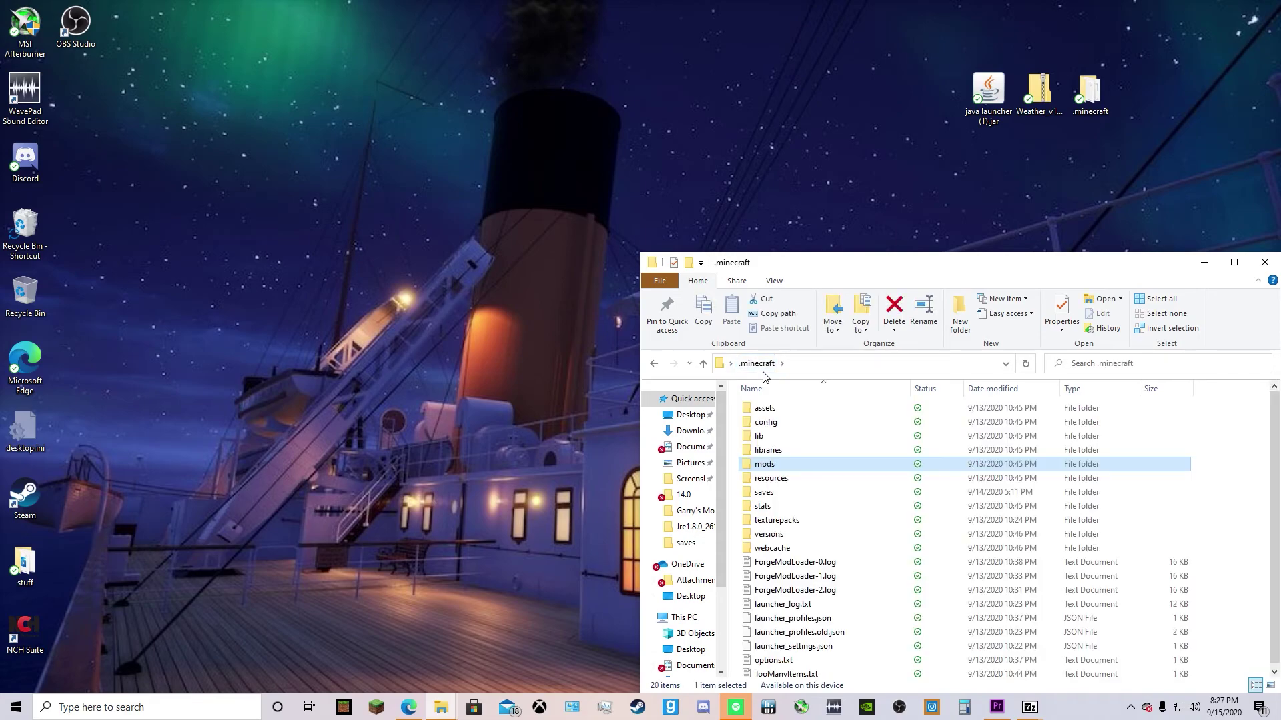
pyautogui.doubleClick(761, 464)
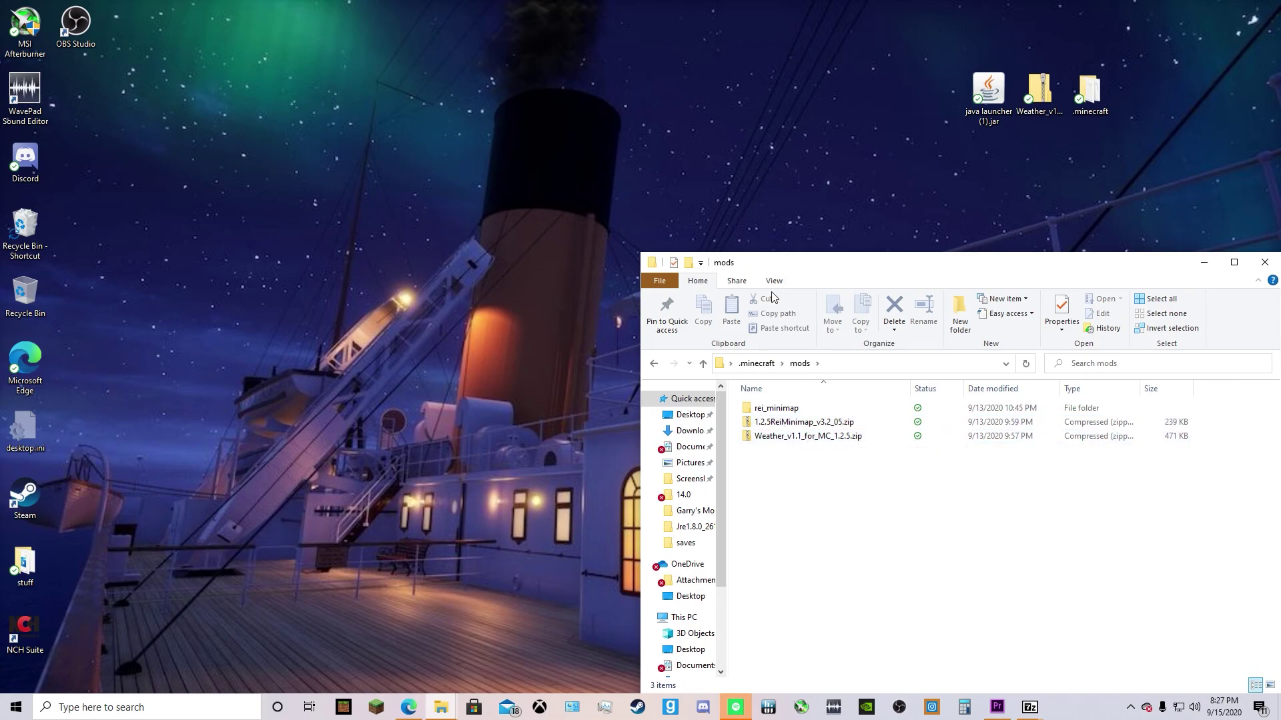
pyautogui.moveTo(781, 265); pyautogui.dragTo(509, 73)
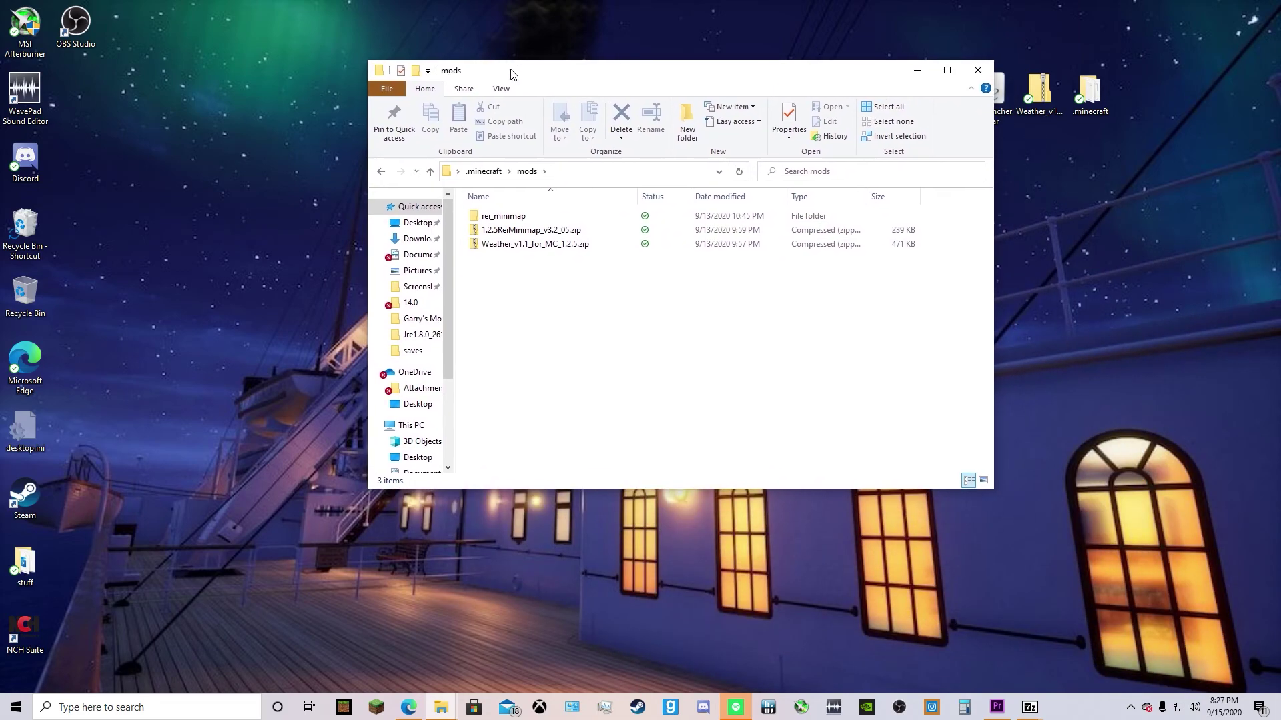
pyautogui.click(560, 243)
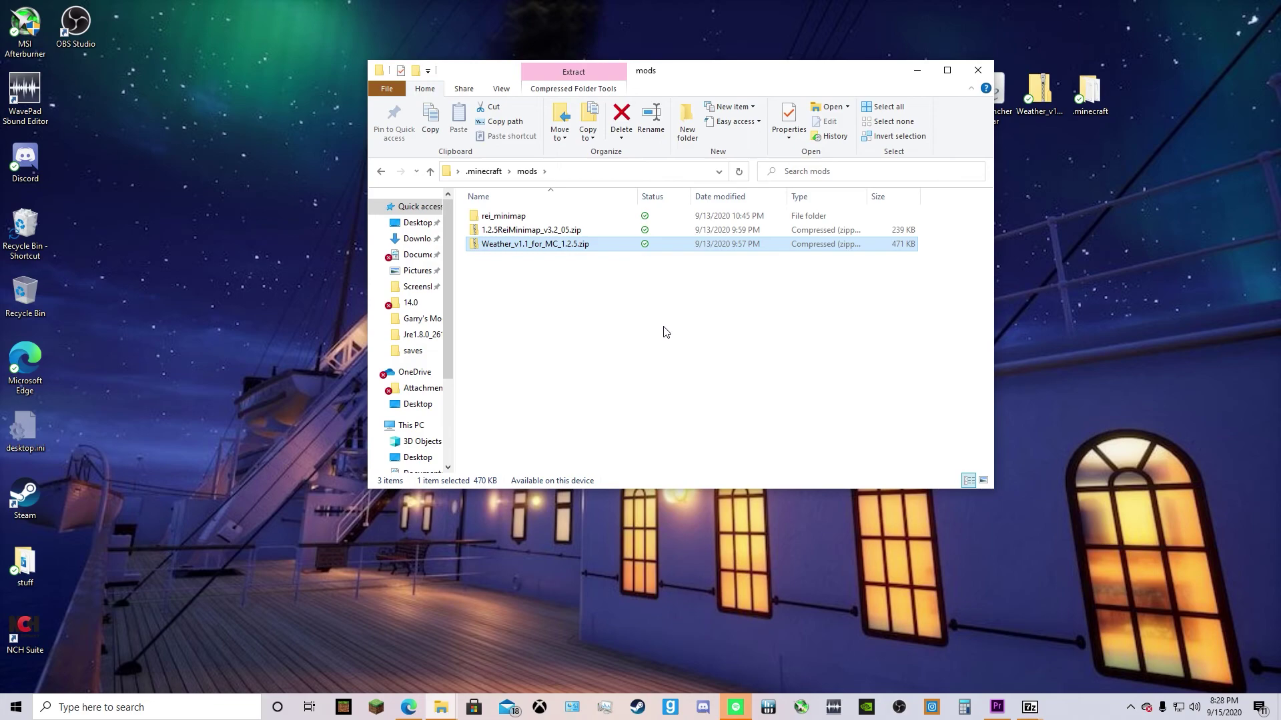
pyautogui.moveTo(818, 68); pyautogui.dragTo(729, 48)
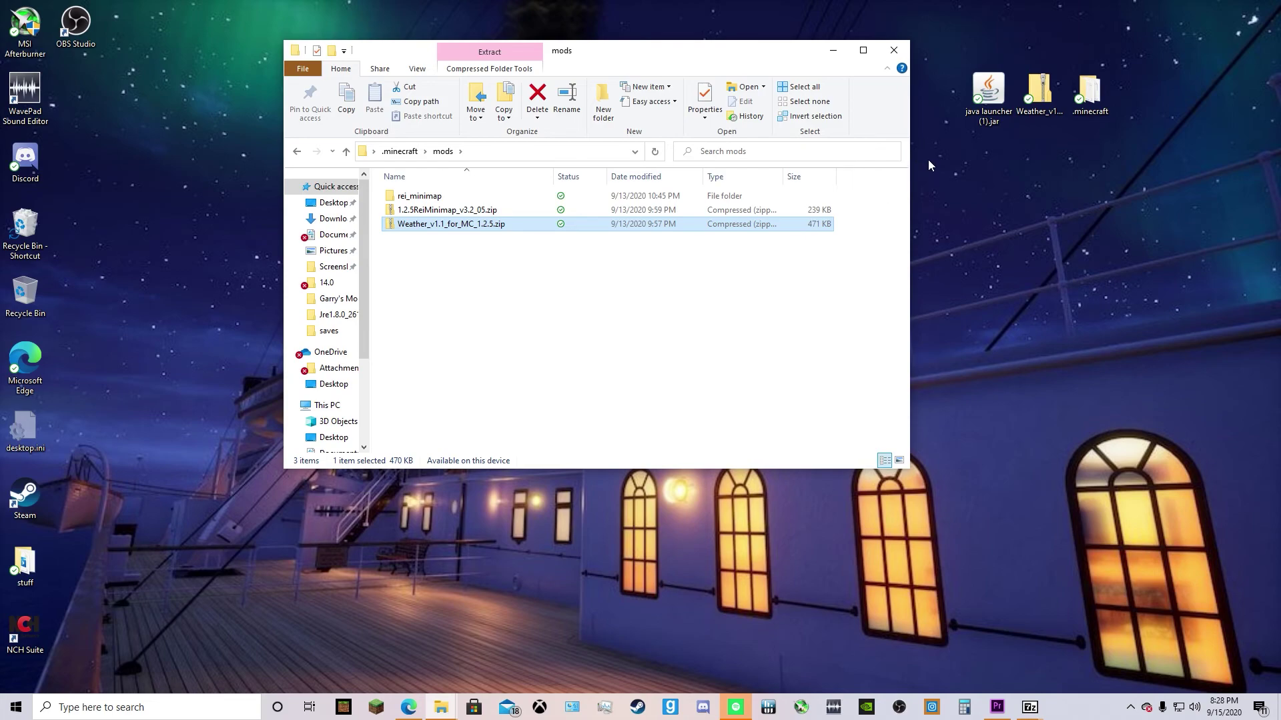
pyautogui.click(991, 115)
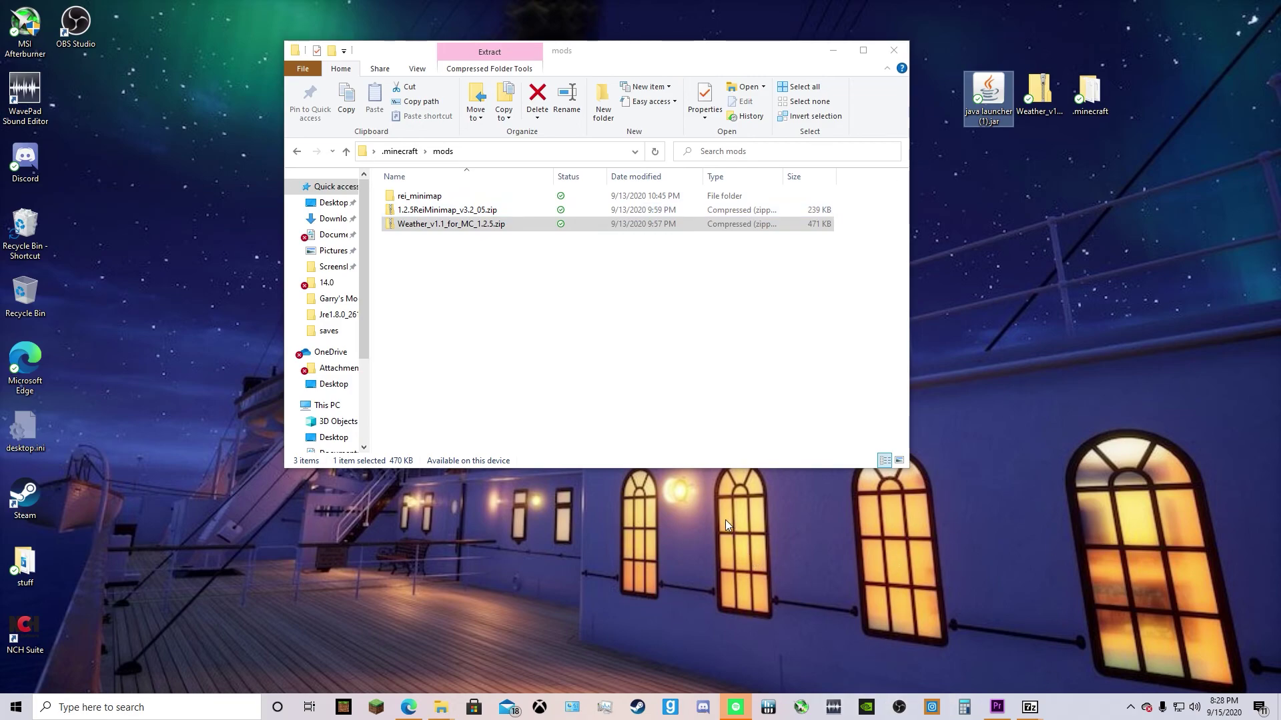
# Step: In the Mod List, confirm mod_Weather v1.1 is among Forge's 6 loaded mods
pyautogui.hotkey('alt', 'z')
pyautogui.click(643, 216)
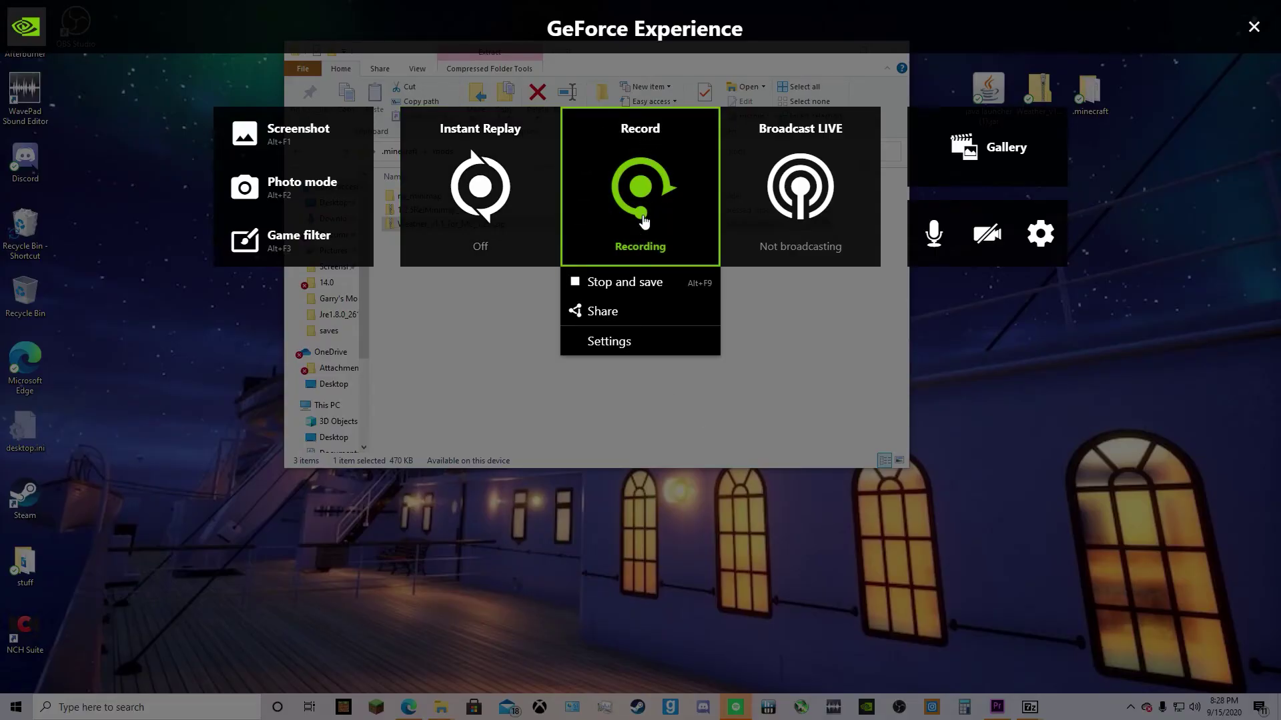
pyautogui.click(1254, 26)
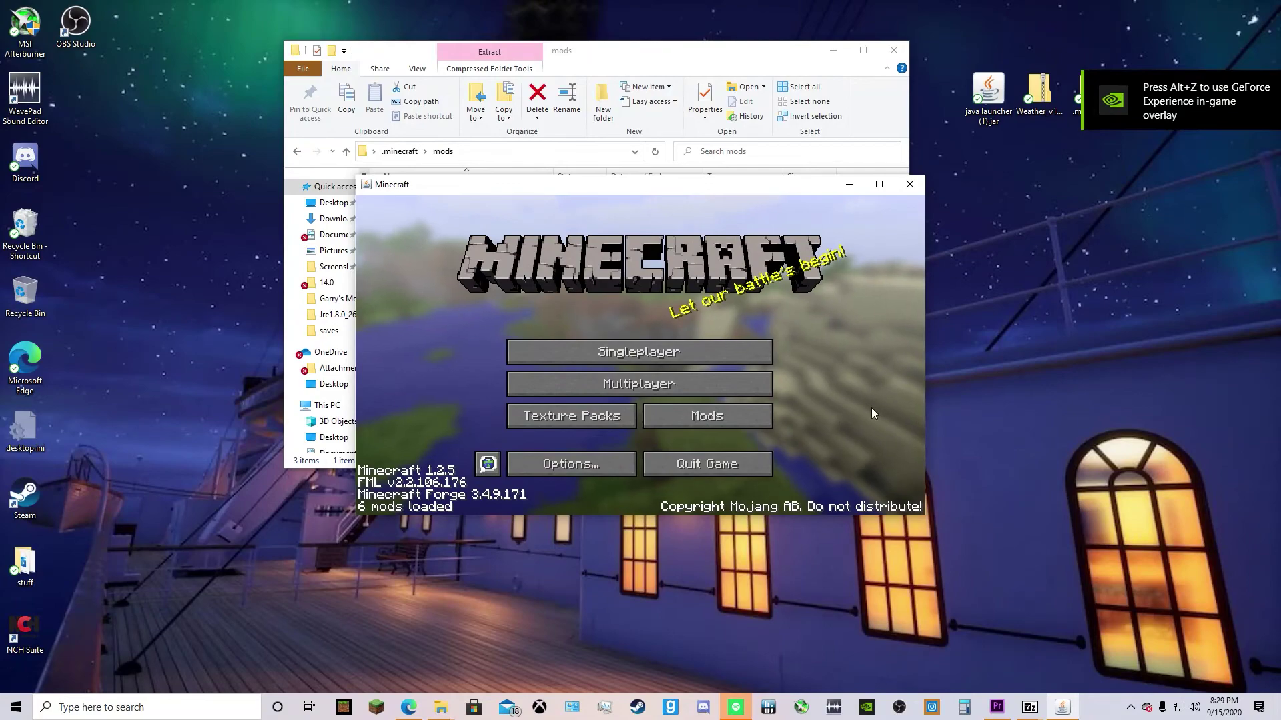
pyautogui.click(767, 414)
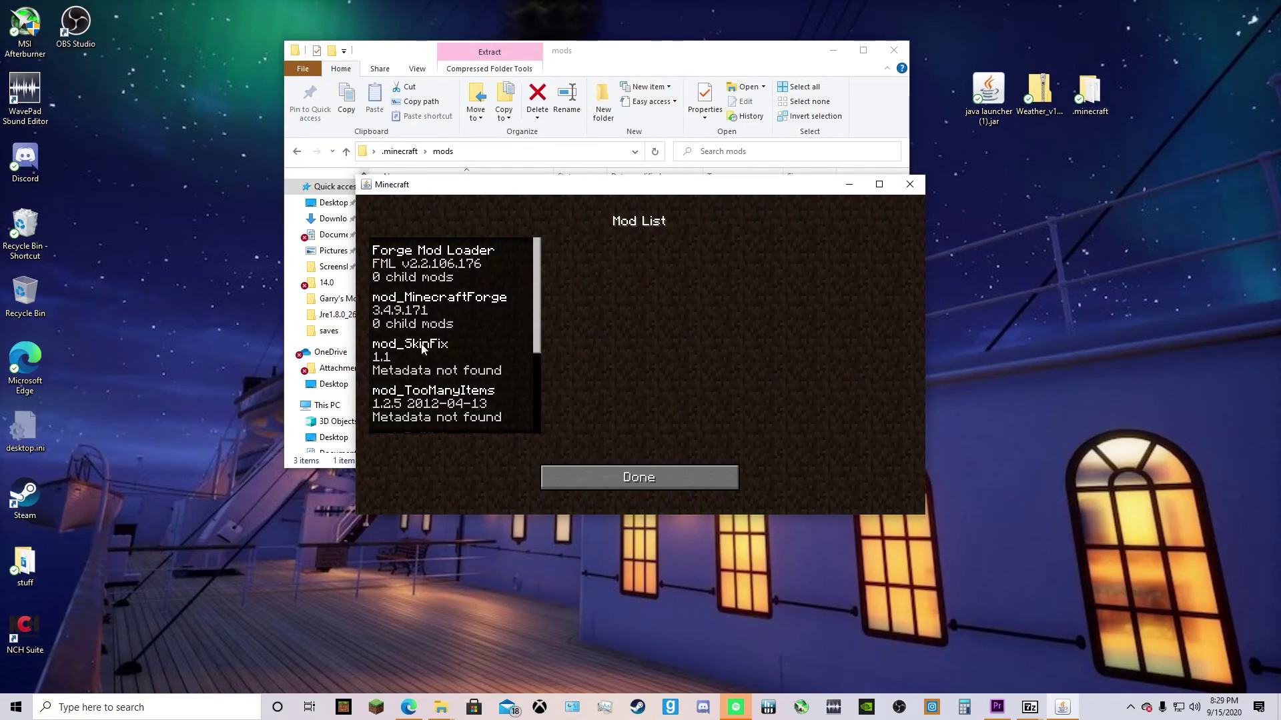
pyautogui.click(465, 262)
pyautogui.scroll(-3, 480, 320)
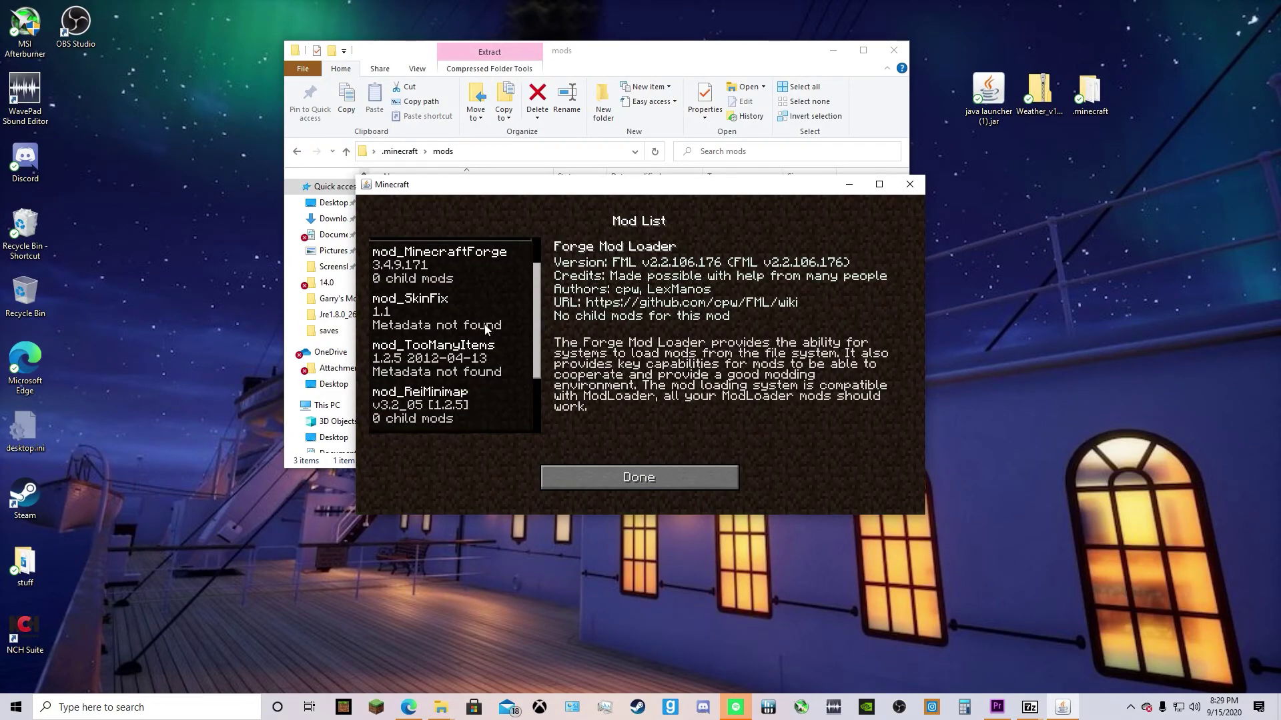
pyautogui.scroll(3, 483, 354)
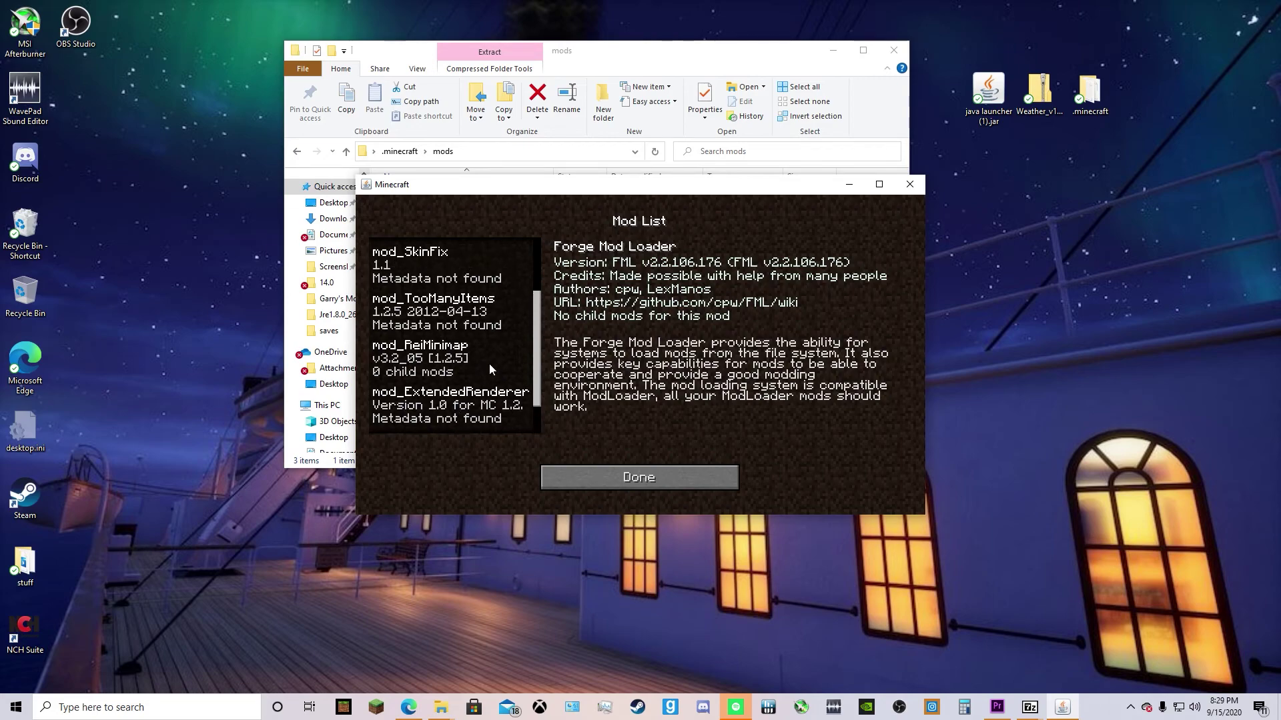
pyautogui.scroll(-5, 478, 367)
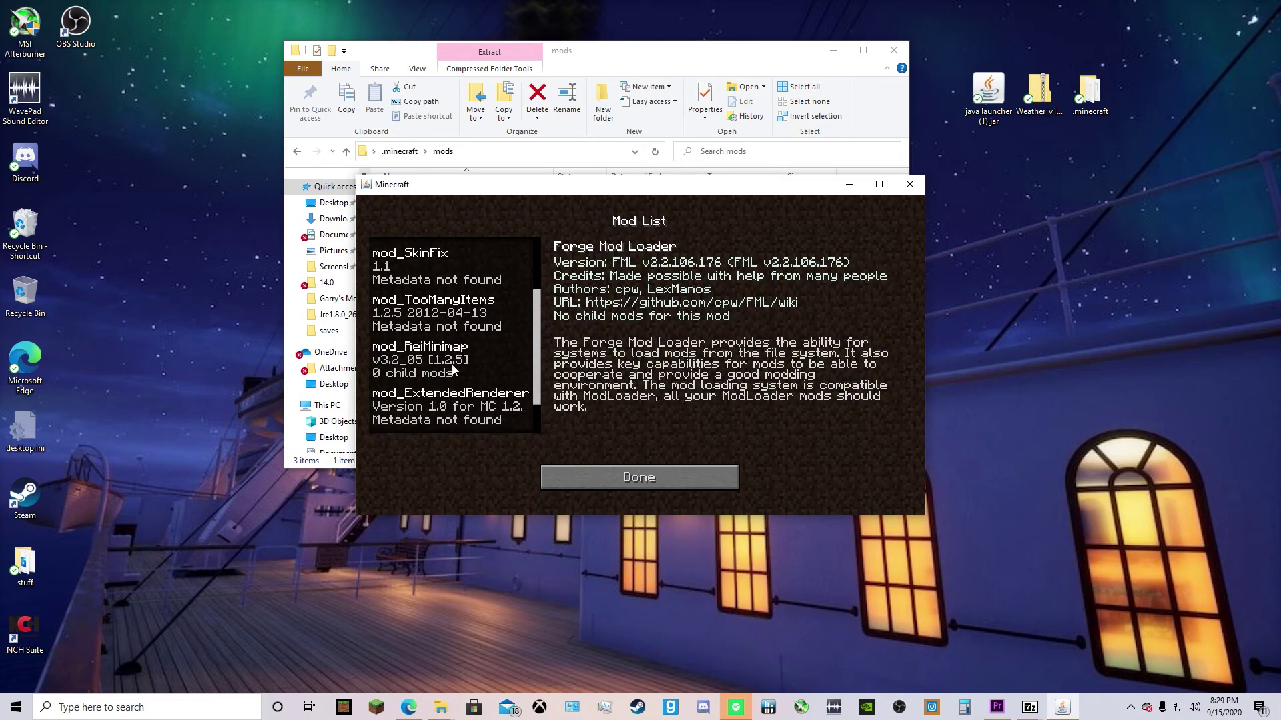
pyautogui.click(427, 408)
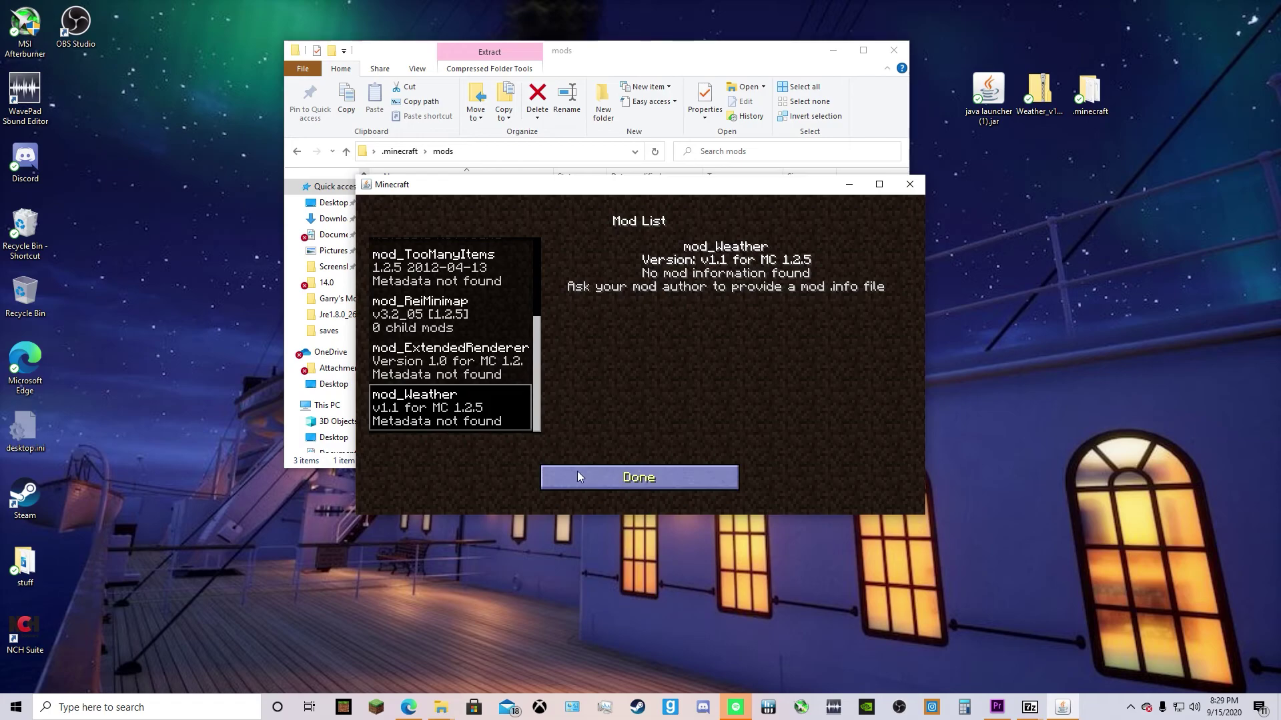
pyautogui.scroll(3, 511, 359)
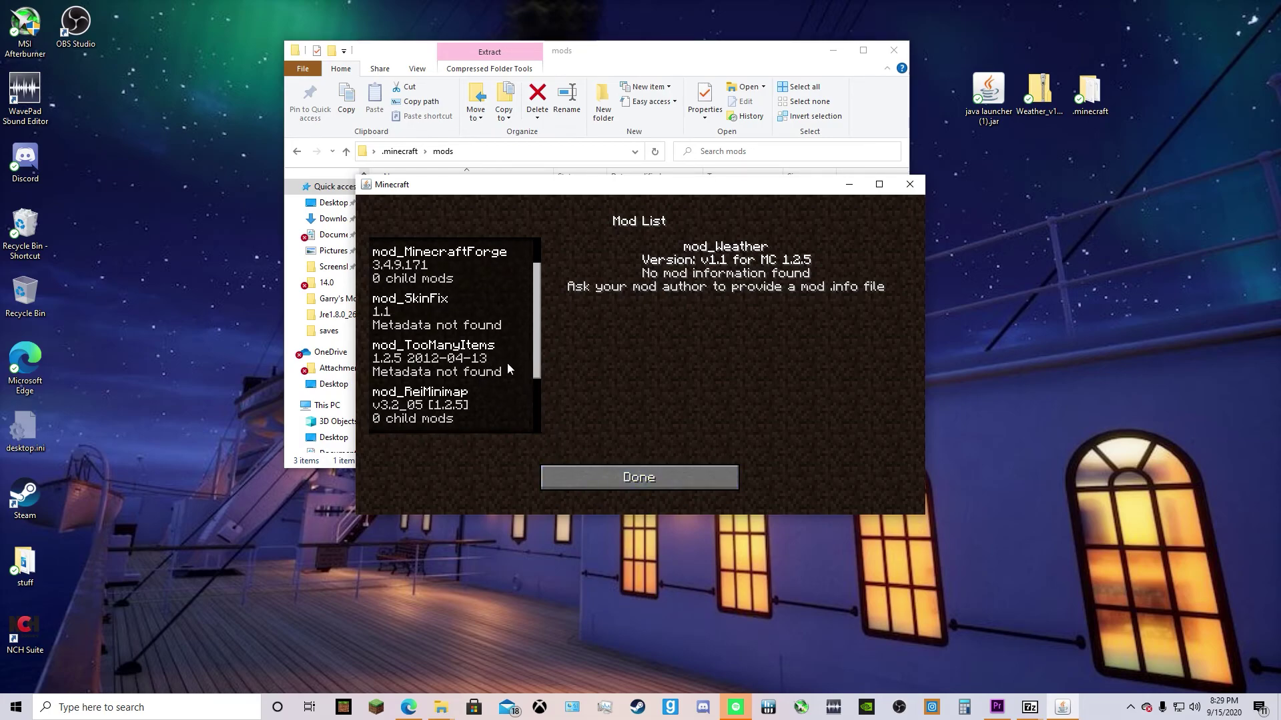
pyautogui.click(437, 362)
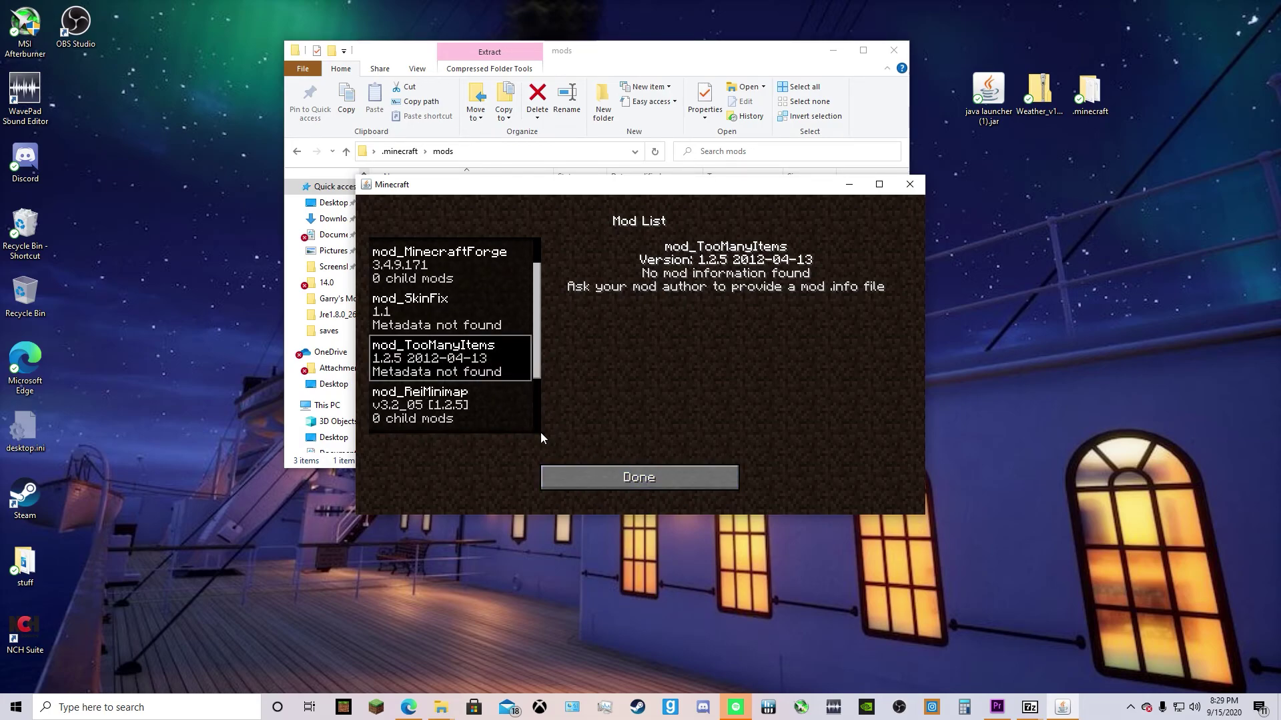
pyautogui.scroll(-2, 454, 380)
# Step: Create a new world named 'dfsfsdf' with seed 'sdfsdfsdfgdf' and enter it
pyautogui.click(611, 467)
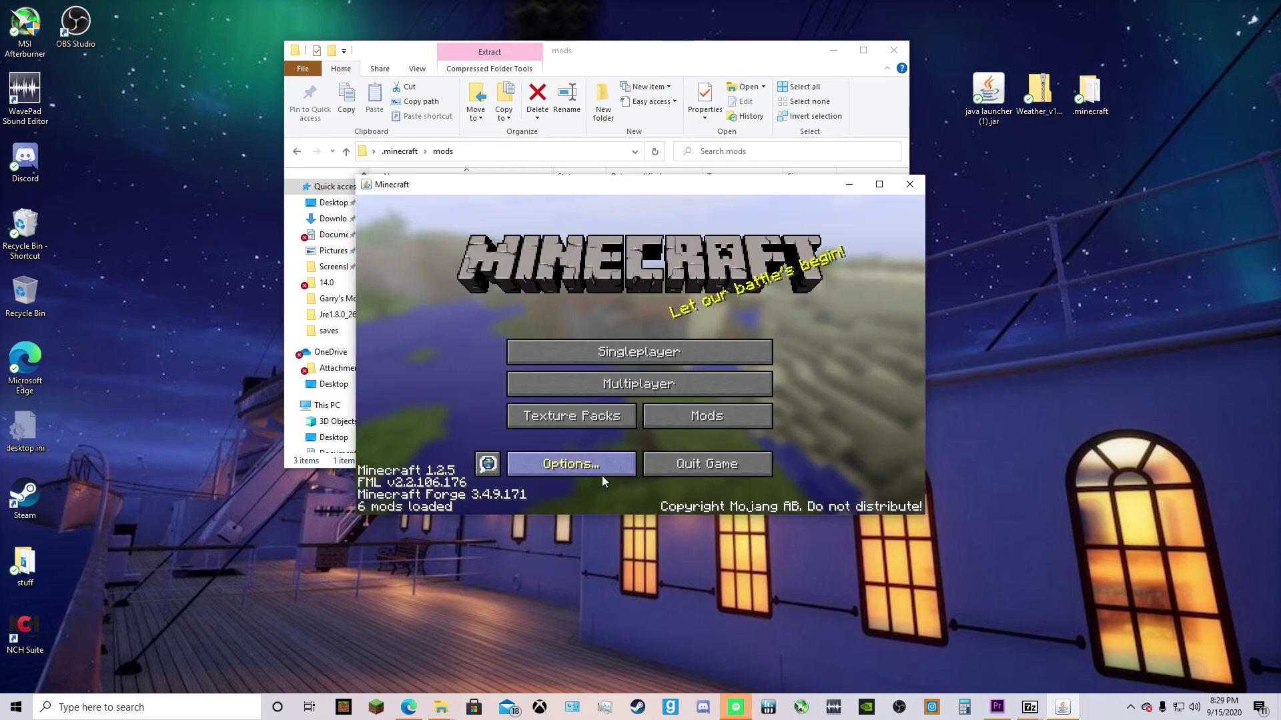
pyautogui.click(732, 342)
pyautogui.click(782, 461)
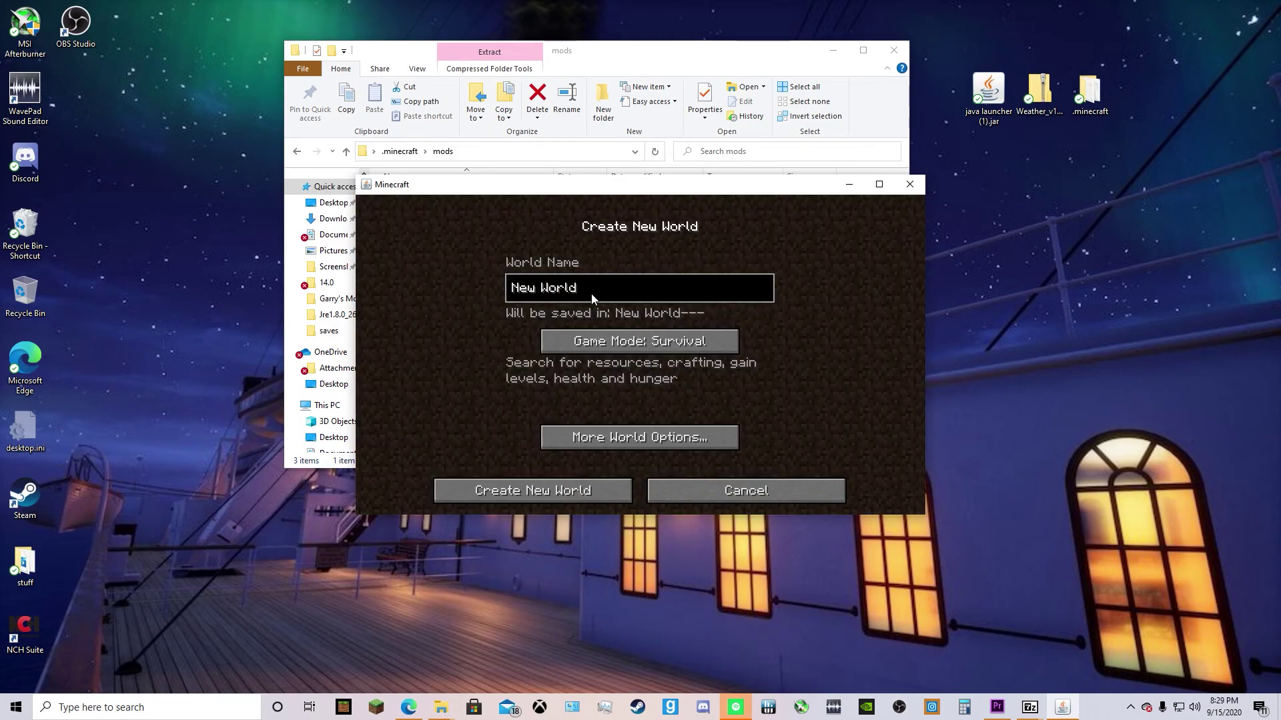
pyautogui.hotkey('ctrl', 'a')
pyautogui.write('dfsfsdf')
pyautogui.click(651, 430)
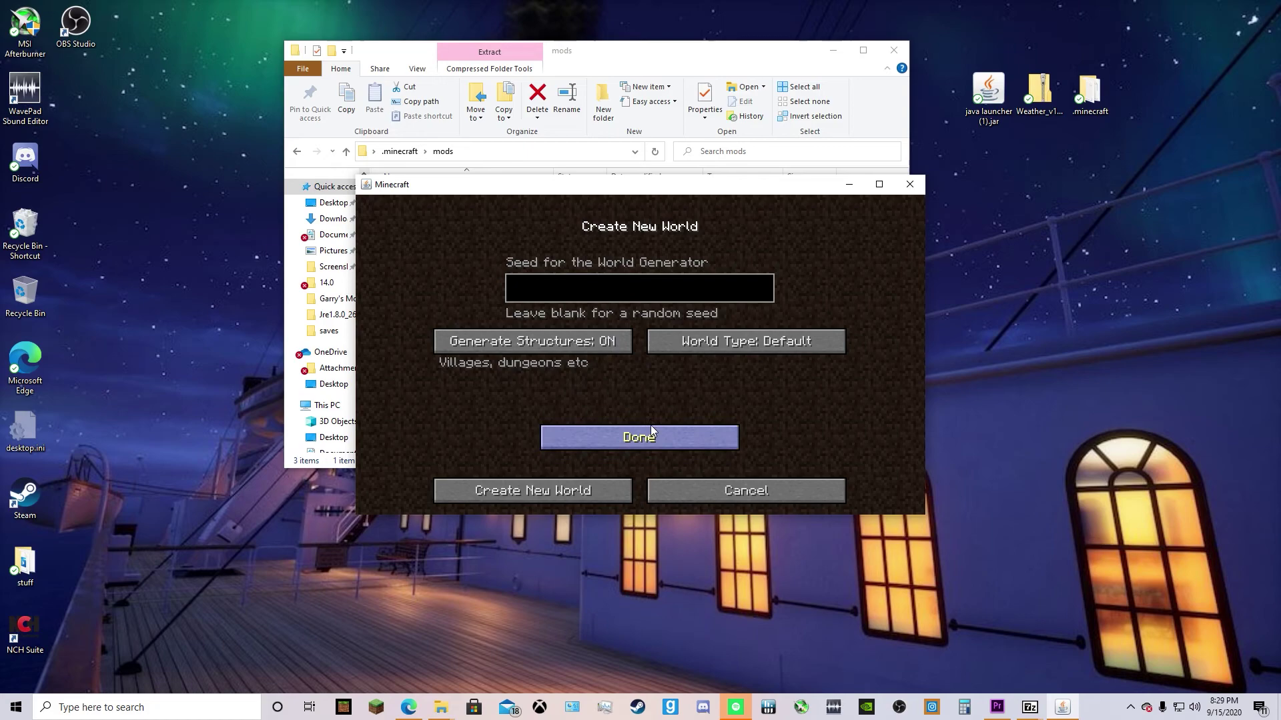
pyautogui.click(599, 283)
pyautogui.write('sdfsdfsdfgdf')
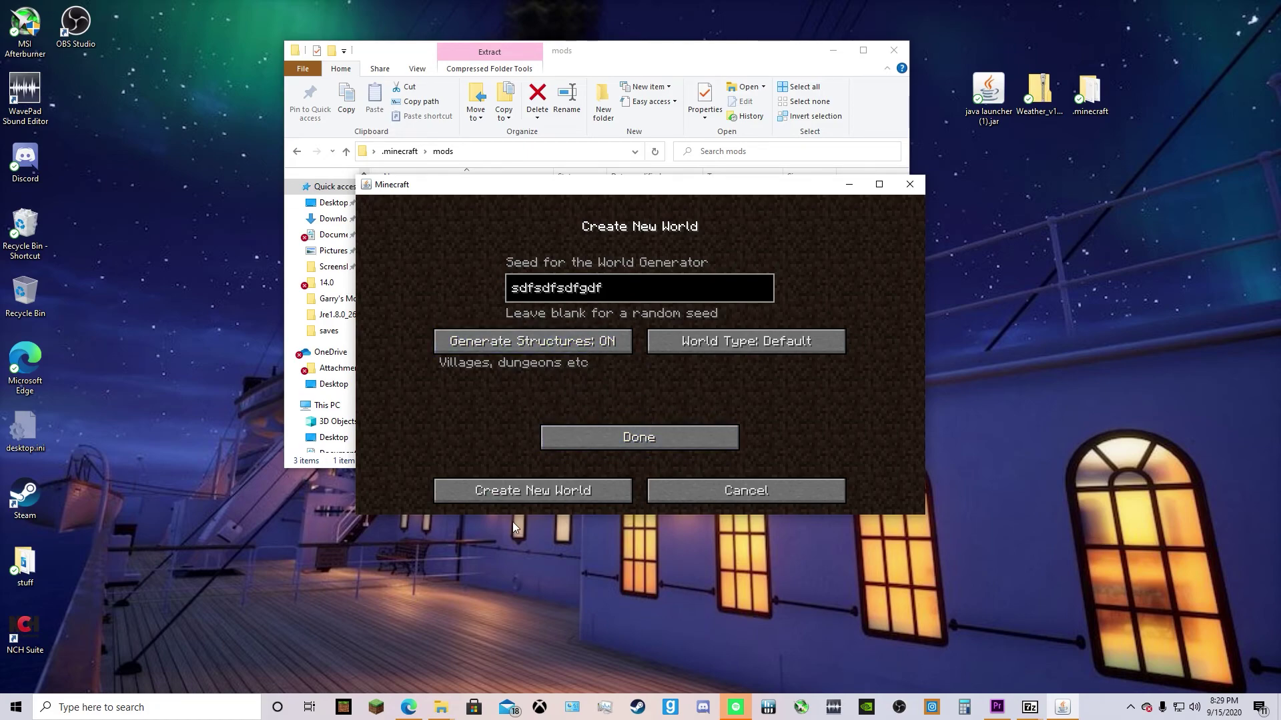
pyautogui.click(551, 480)
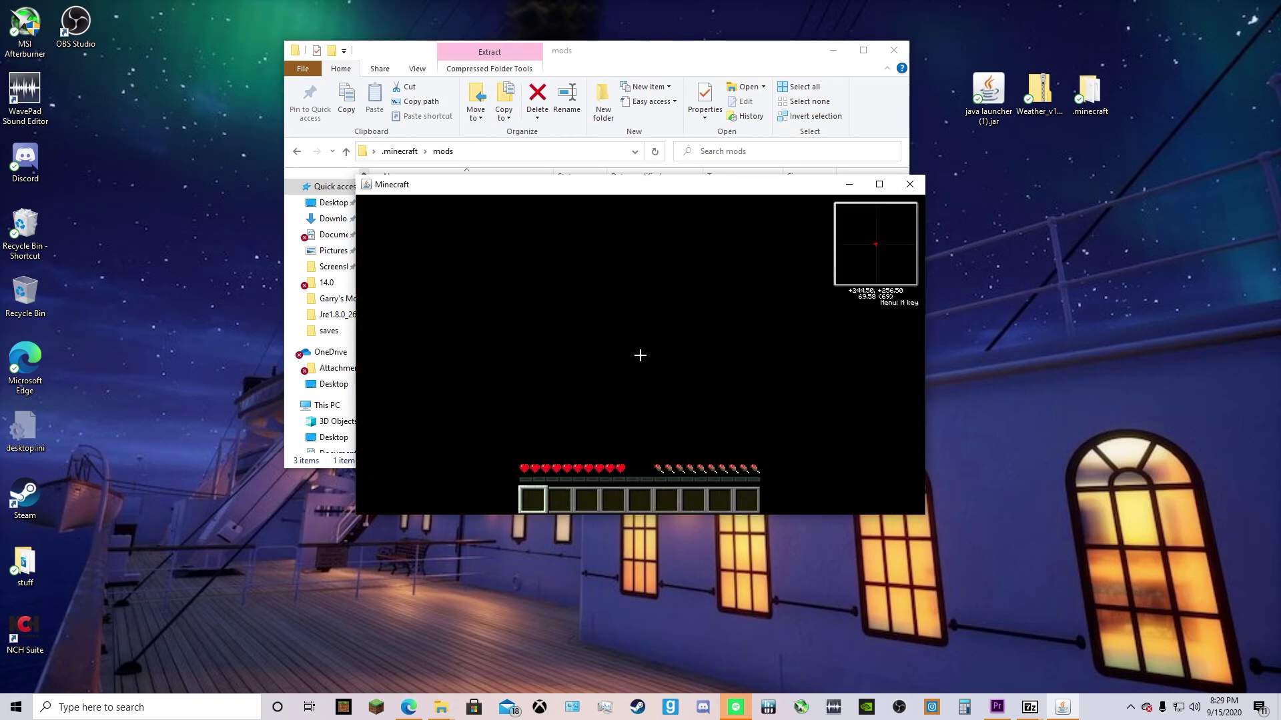
# Step: Walk through the forest and switch the game to creative mode via the TooManyItems bar
pyautogui.press('w')
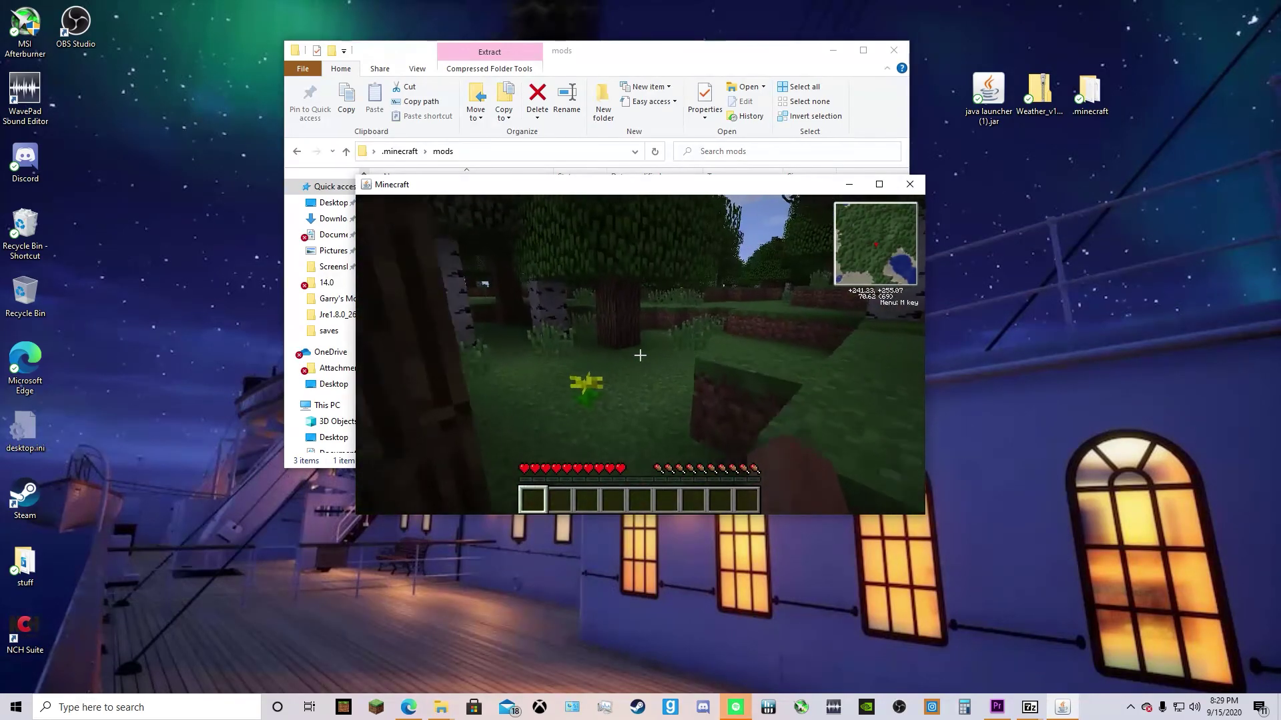
pyautogui.press('w')
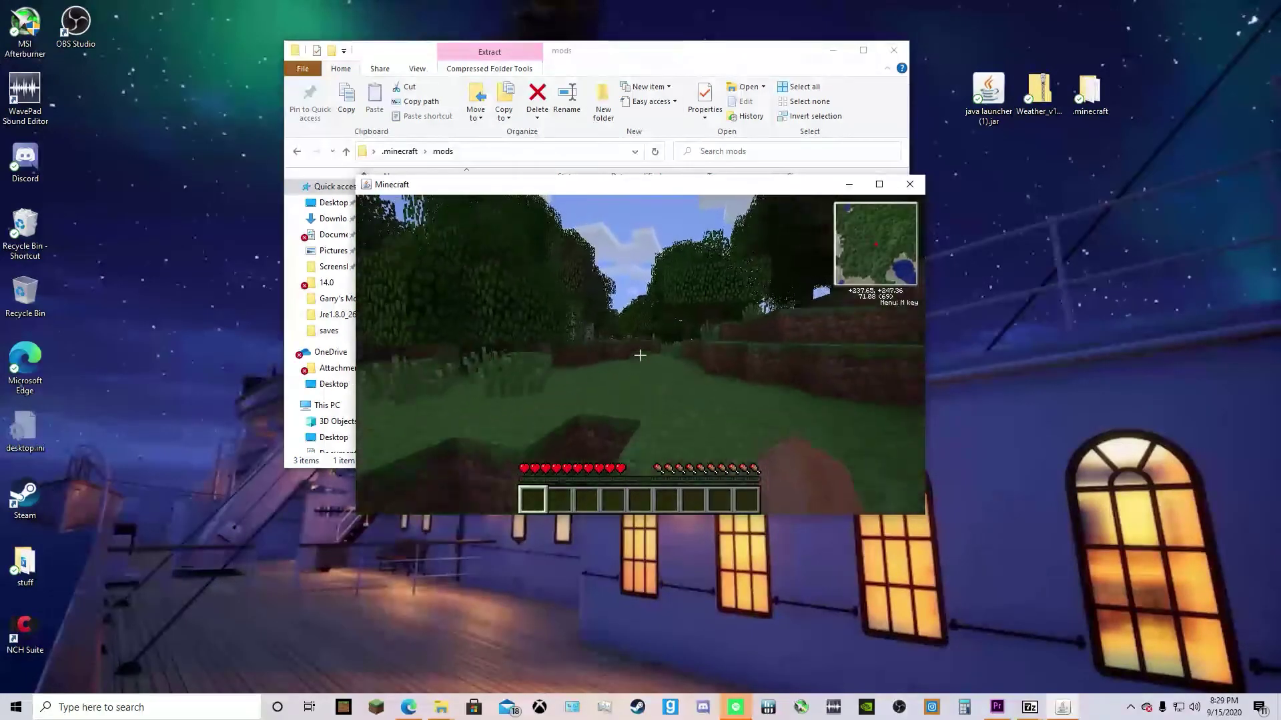
pyautogui.press('w')
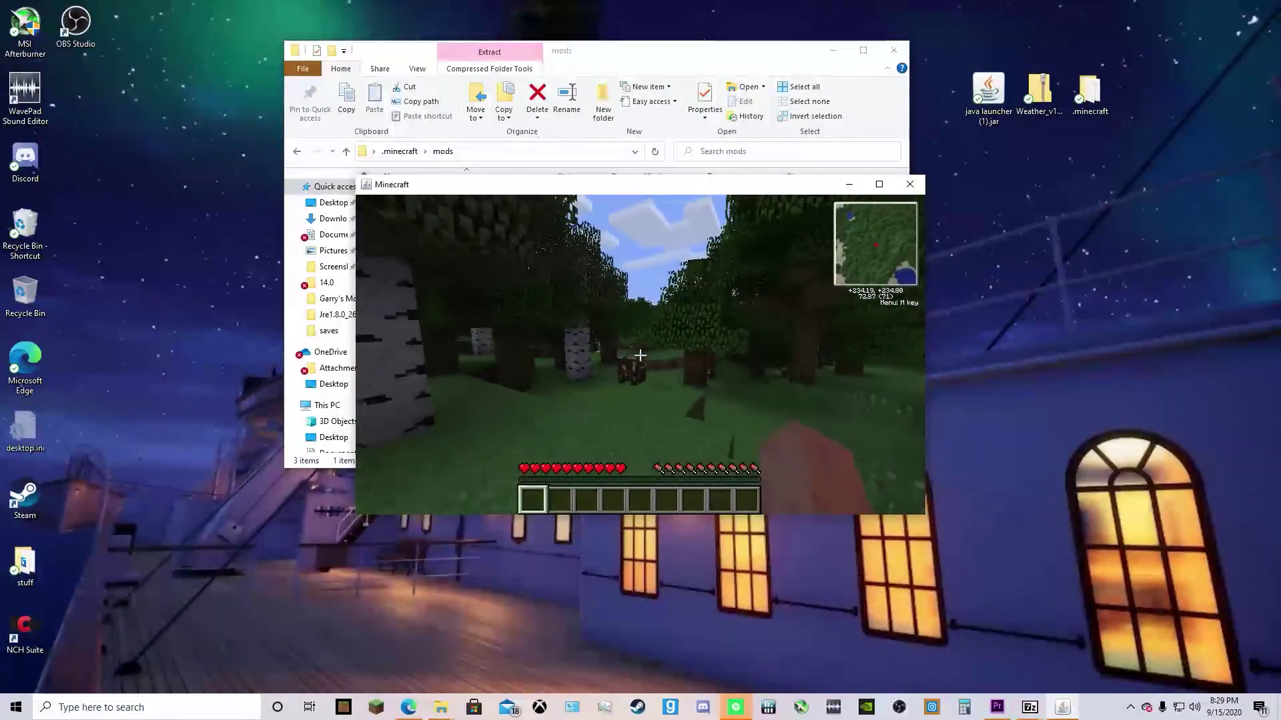
pyautogui.press('e')
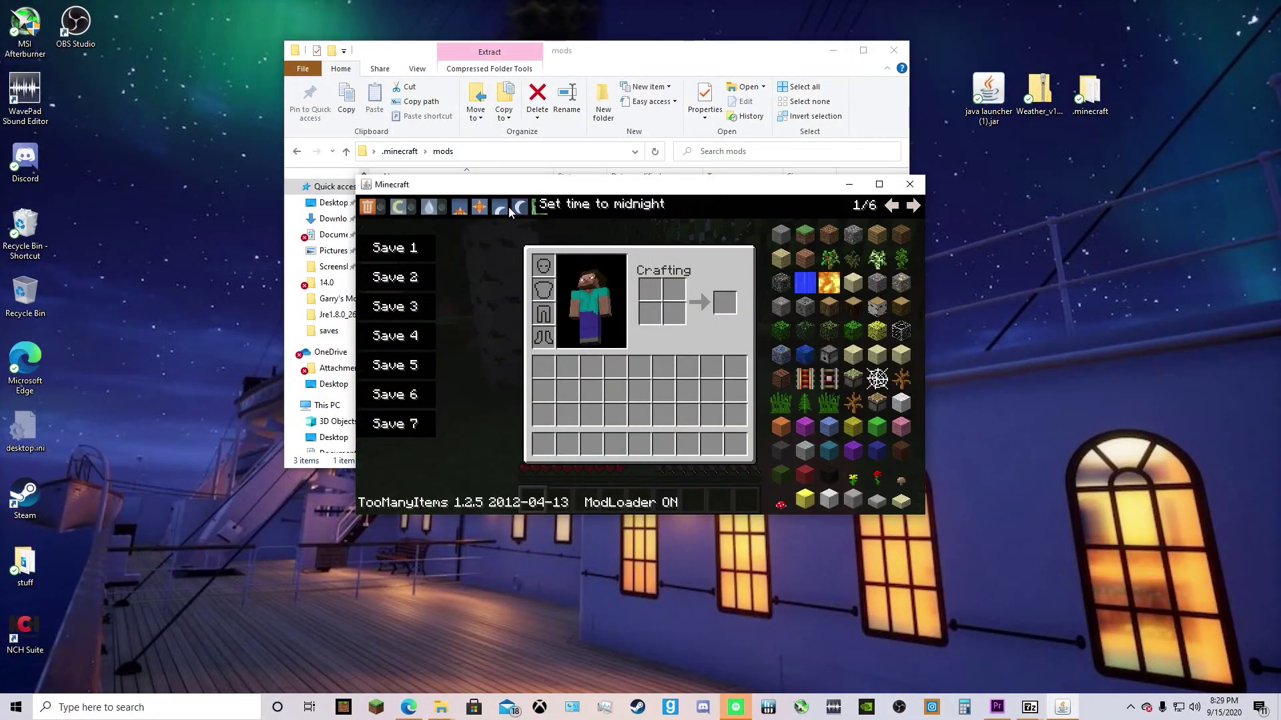
pyautogui.click(418, 203)
pyautogui.press('e')
# Step: Fly above the treetops and open the Weather menu showing activeTornadoes 0
pyautogui.press('w')
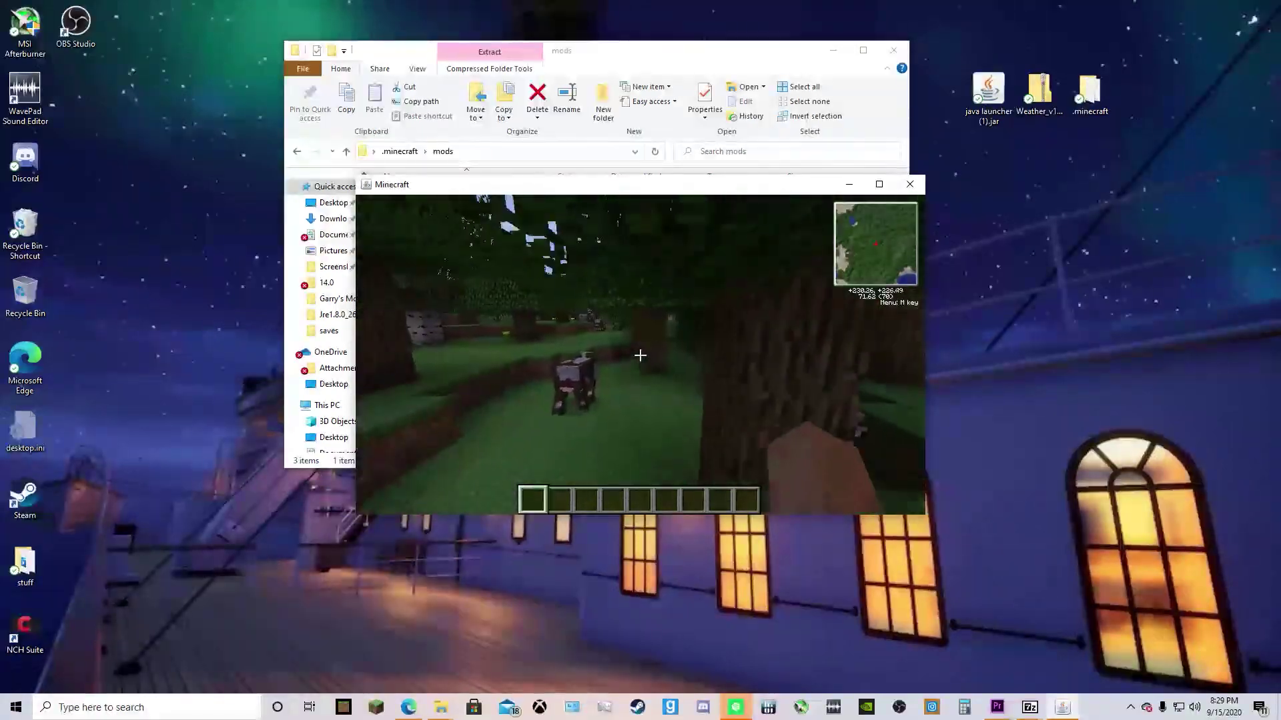
pyautogui.press('w')
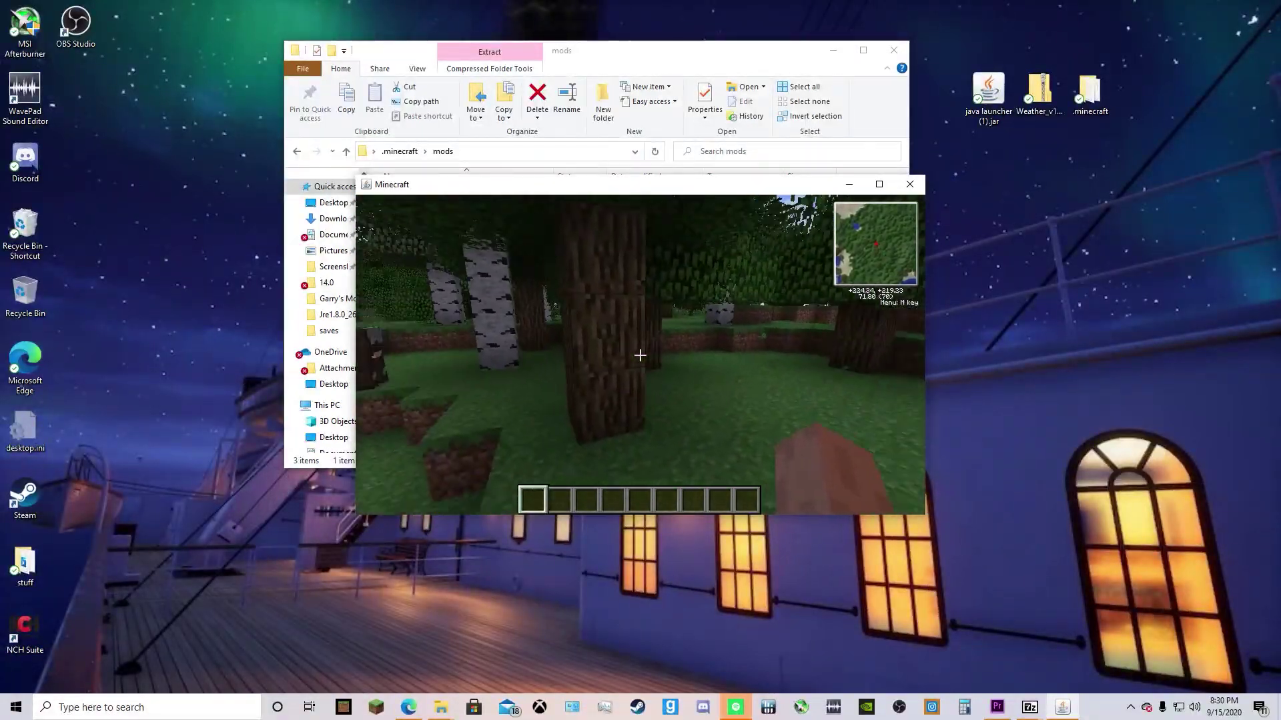
pyautogui.press('w')
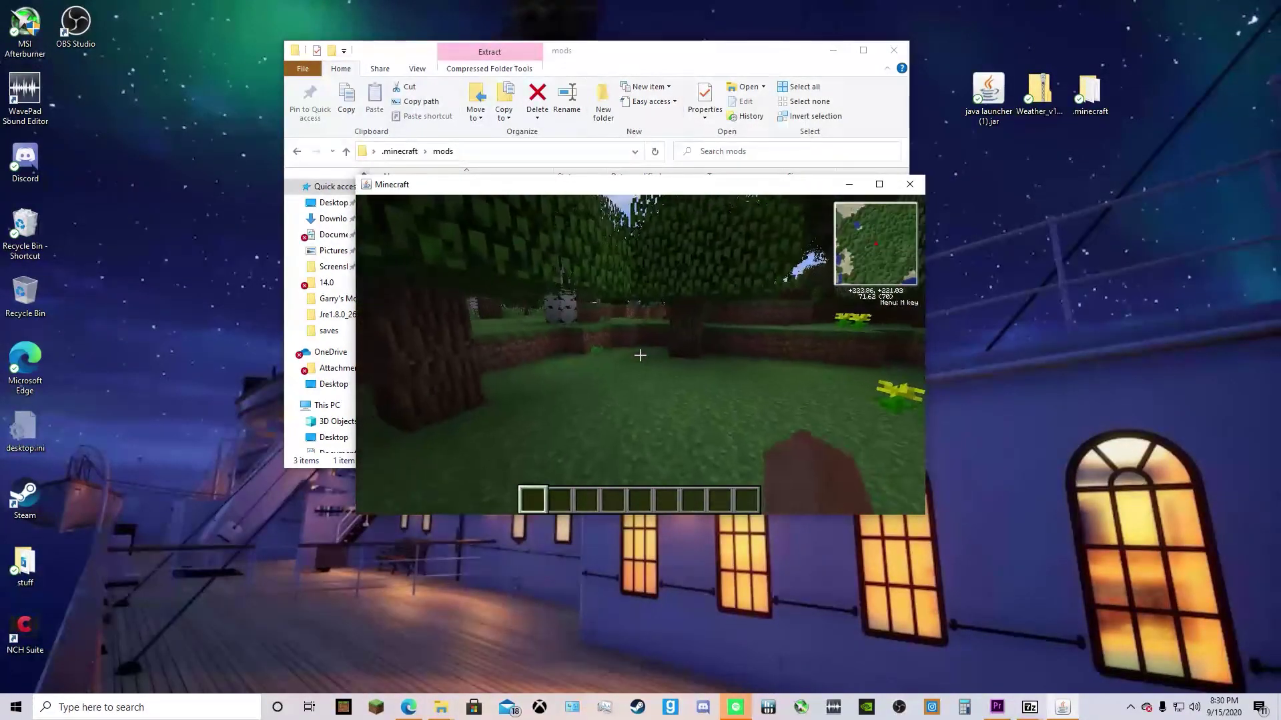
pyautogui.press('w')
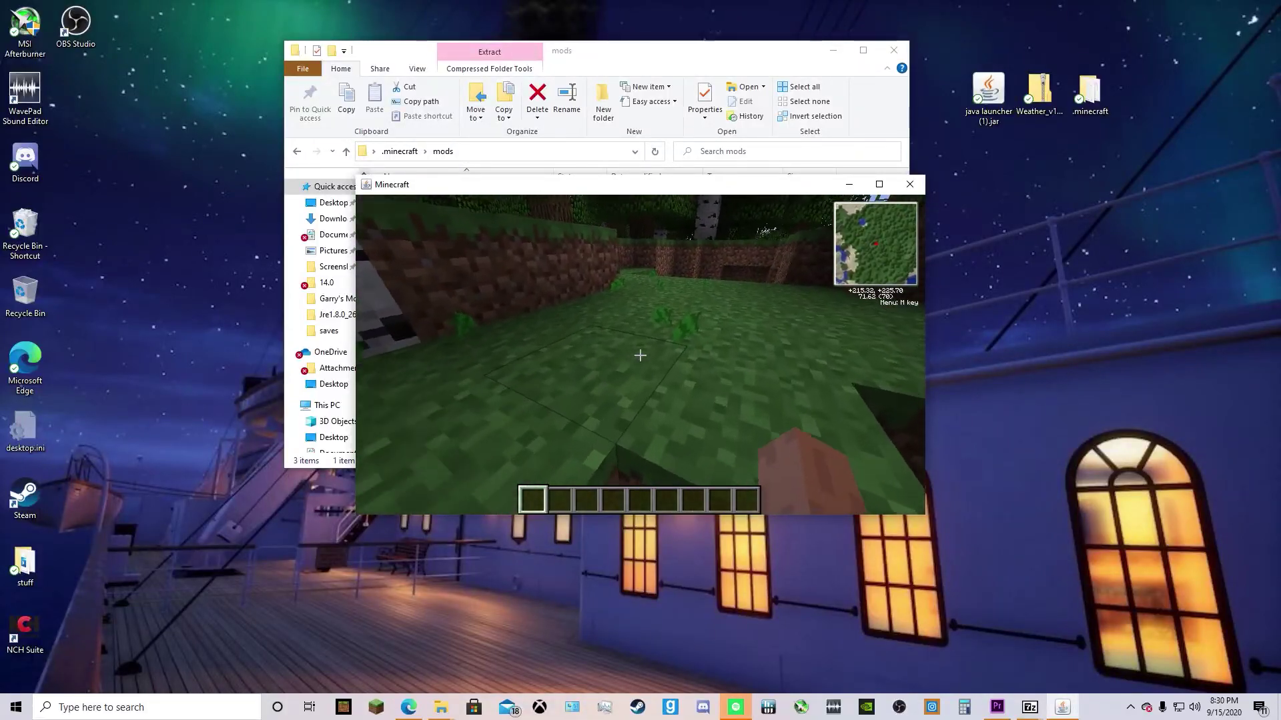
pyautogui.press('e')
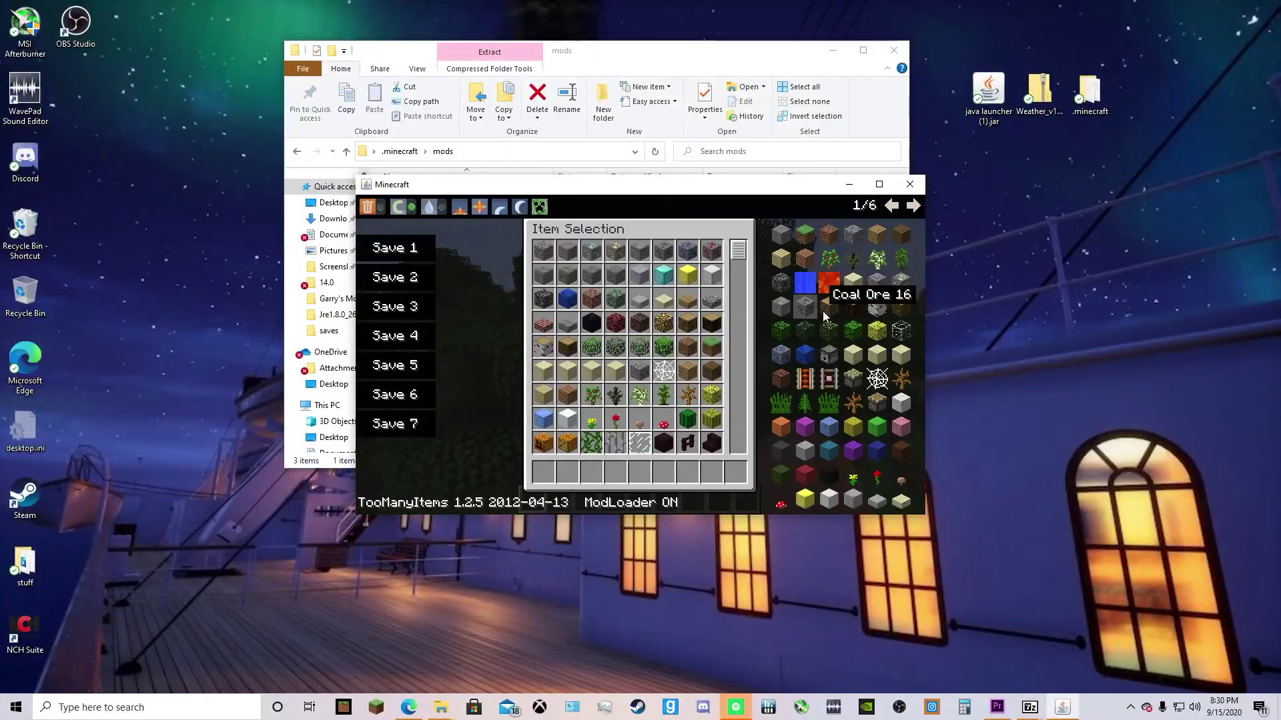
pyautogui.scroll(1, 853, 360)
pyautogui.press('e')
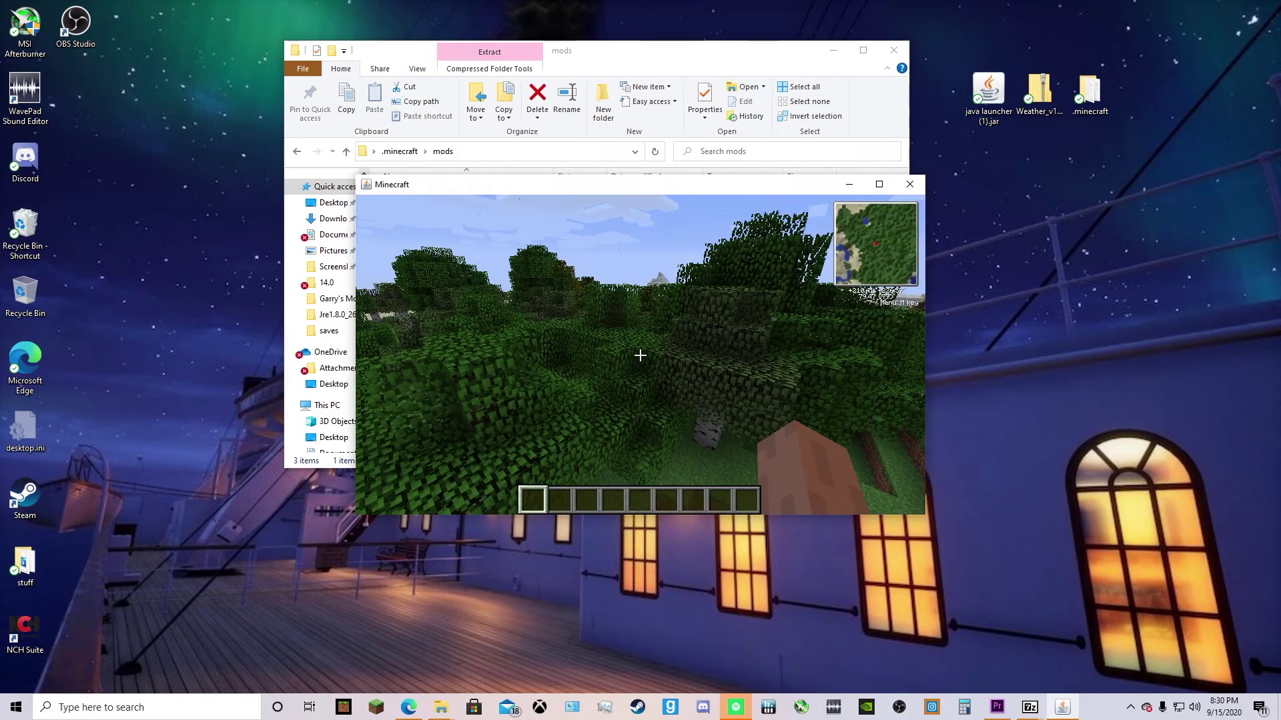
pyautogui.press('w')
pyautogui.press('m')
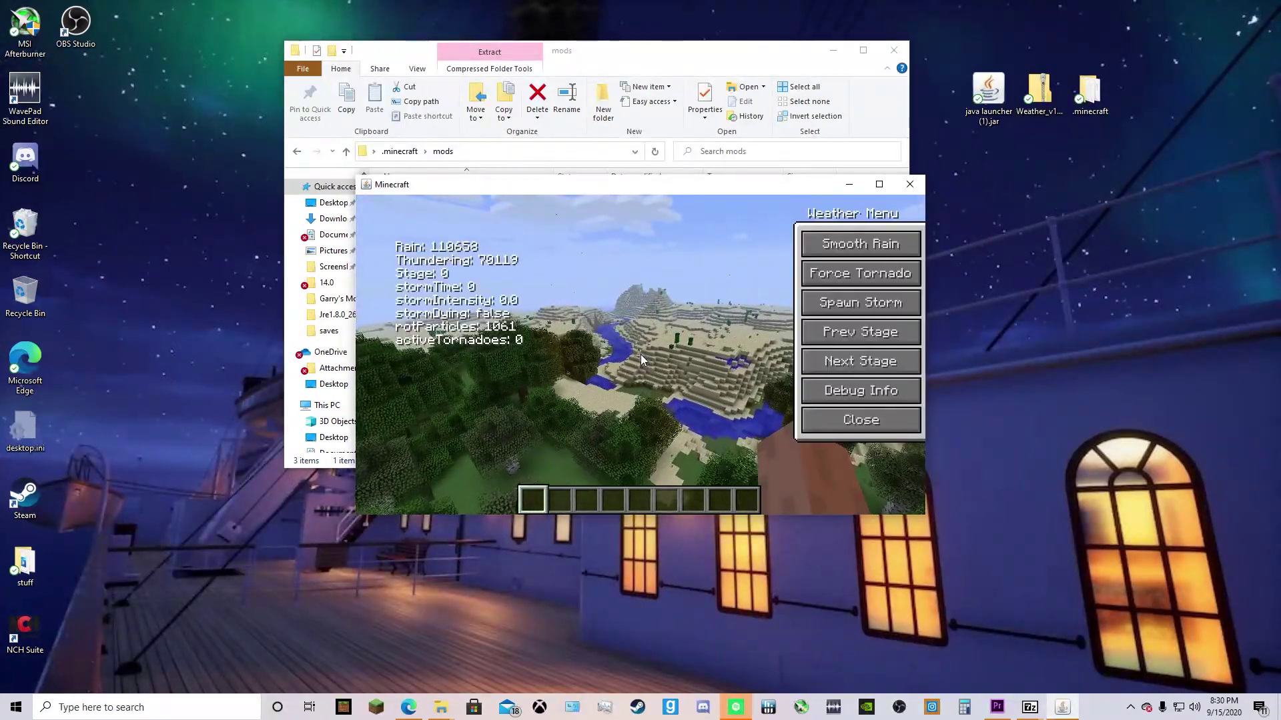
# Step: Close the Weather menu and open the creative inventory with the TooManyItems overlay hidden
pyautogui.click(862, 427)
pyautogui.press('e')
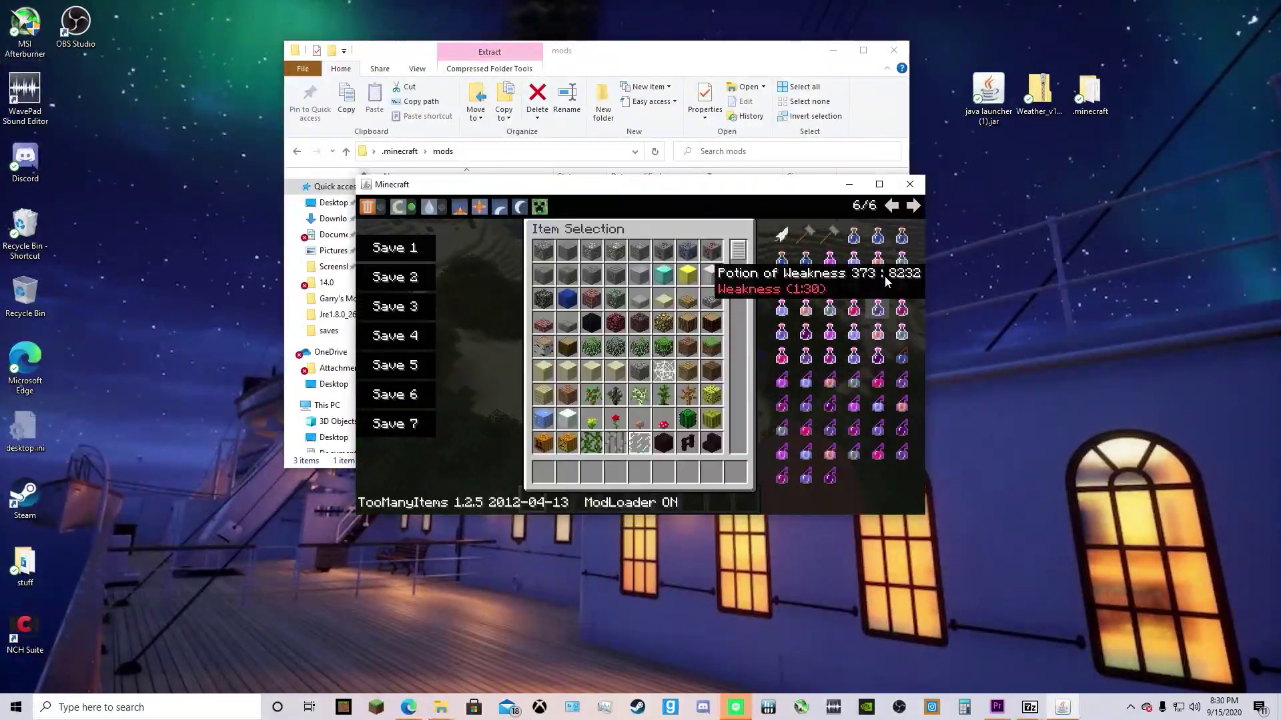
pyautogui.scroll(1, 867, 254)
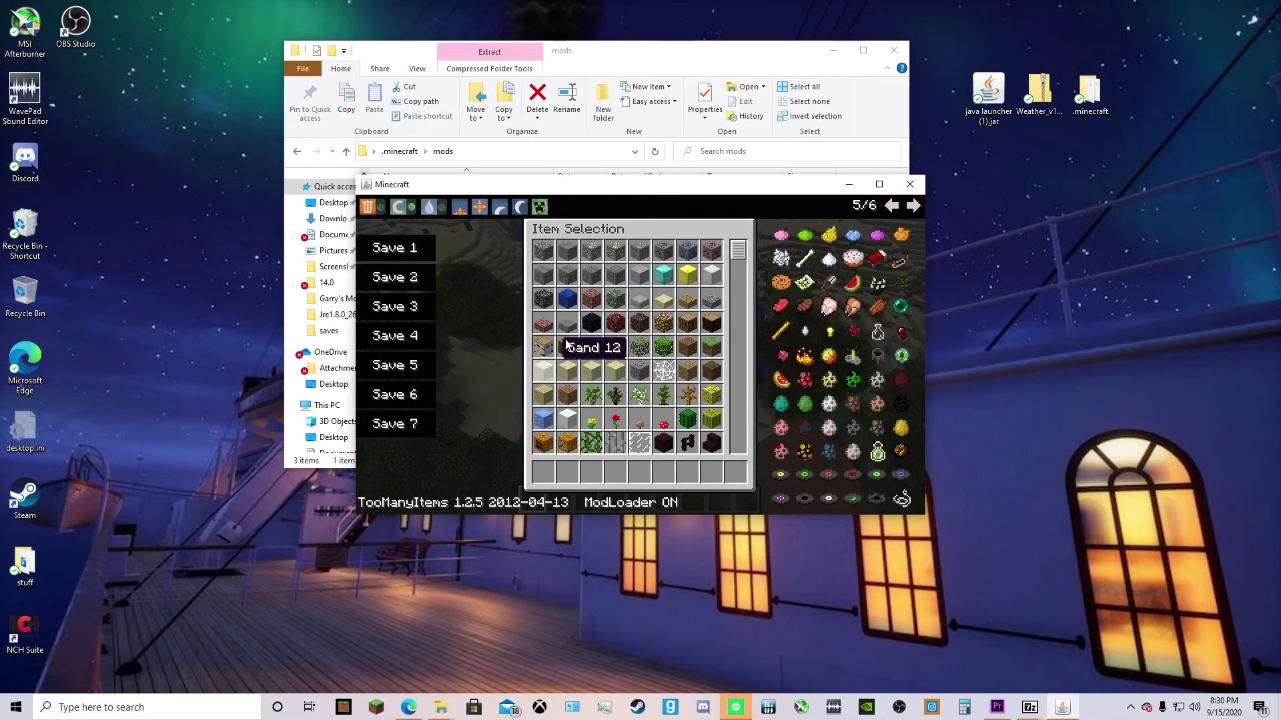
pyautogui.press('o')
pyautogui.scroll(-1, 759, 260)
pyautogui.moveTo(743, 256); pyautogui.dragTo(756, 445)
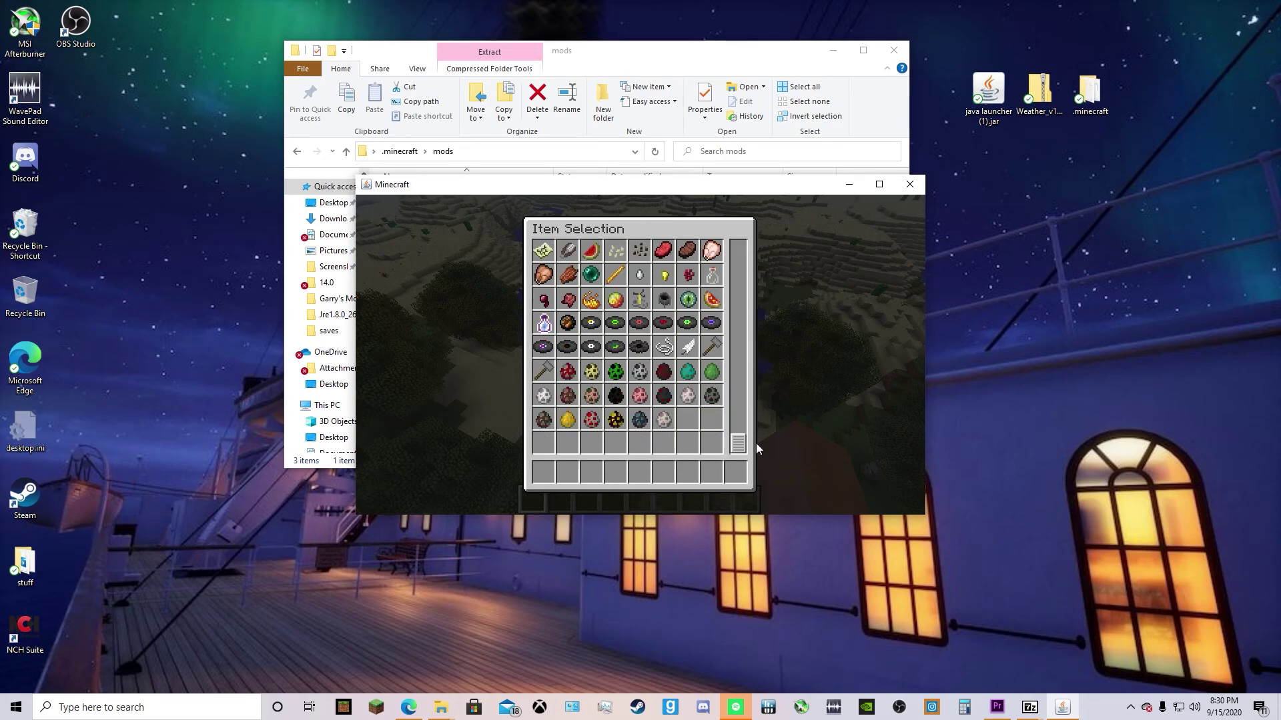
# Step: Put the Tornado Gun, Worm Gun, hammer and Drill Item in hotbar slots one to four
pyautogui.click(664, 346)
pyautogui.click(542, 471)
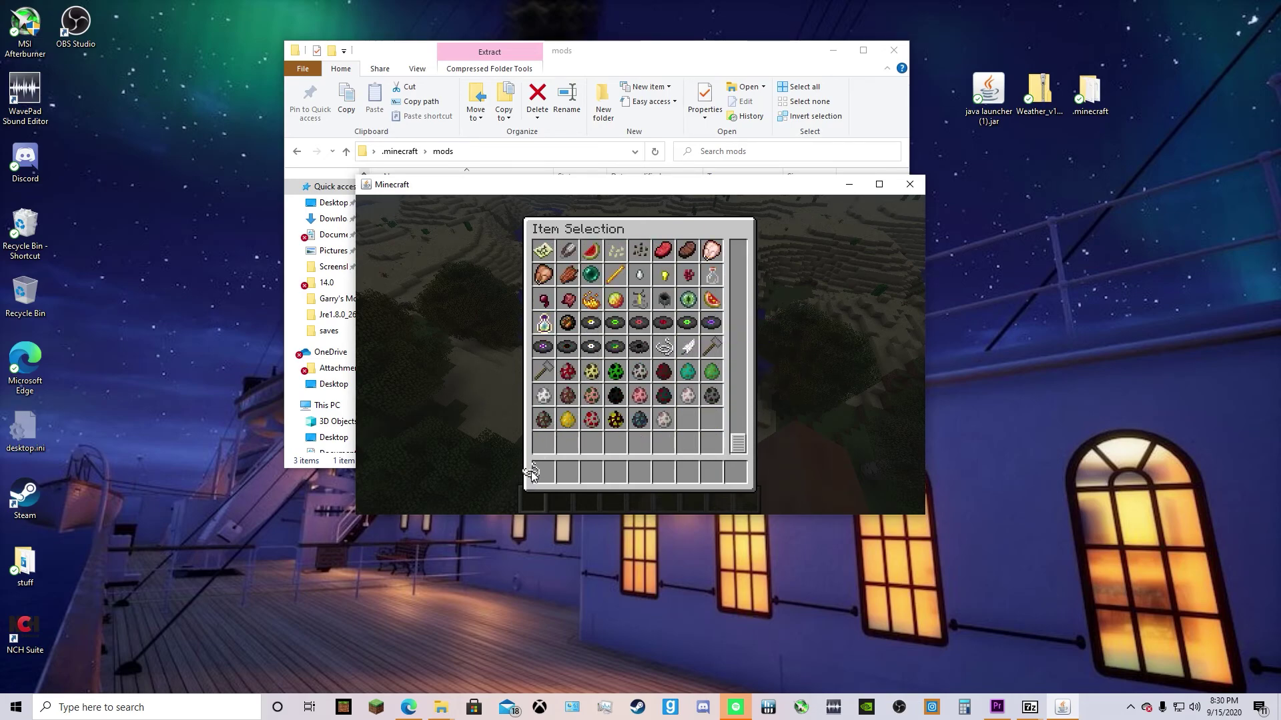
pyautogui.click(687, 346)
pyautogui.click(568, 471)
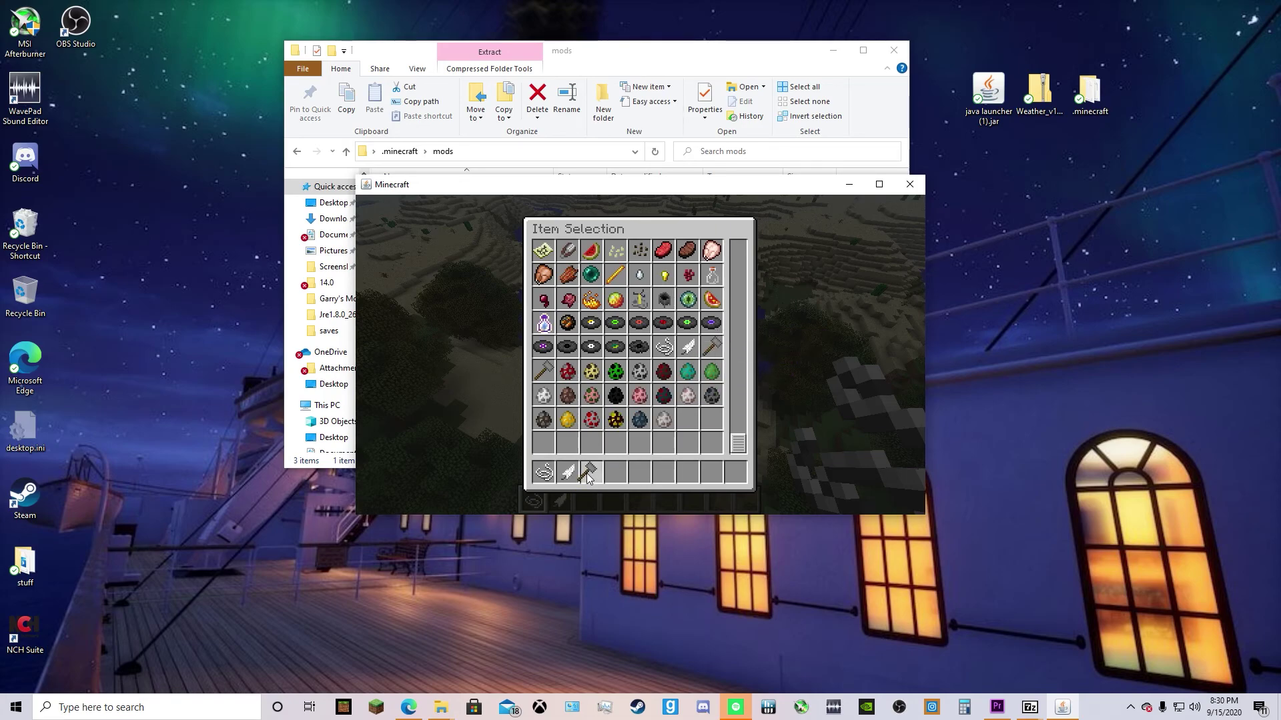
pyautogui.click(587, 472)
pyautogui.click(543, 371)
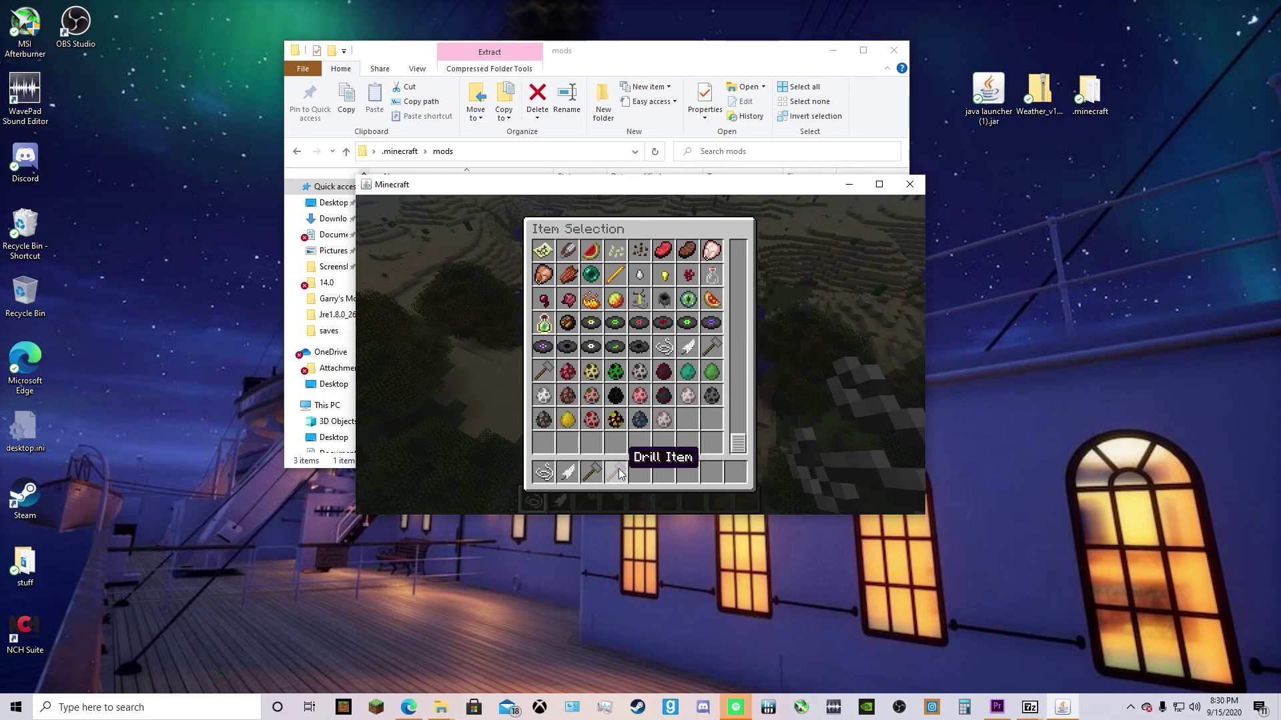
pyautogui.click(615, 472)
# Step: Roam the desert on foot, switching between the hotbar items
pyautogui.press('e')
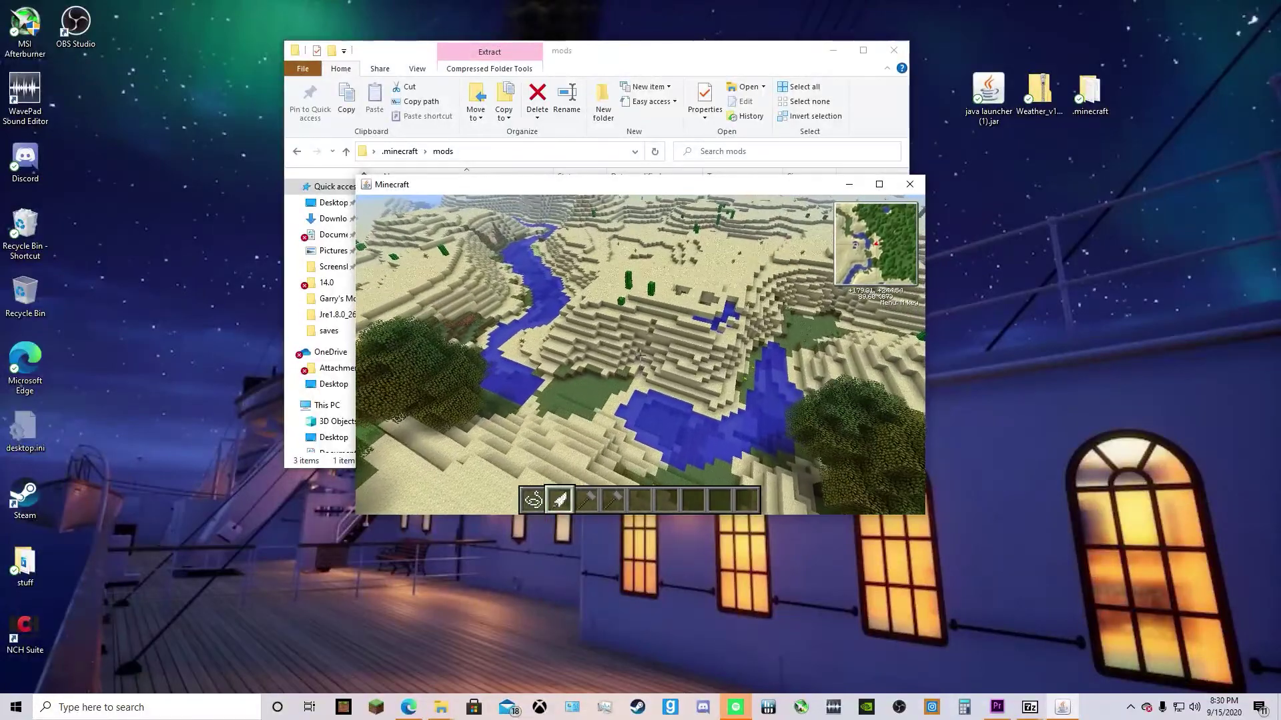
pyautogui.press('w')
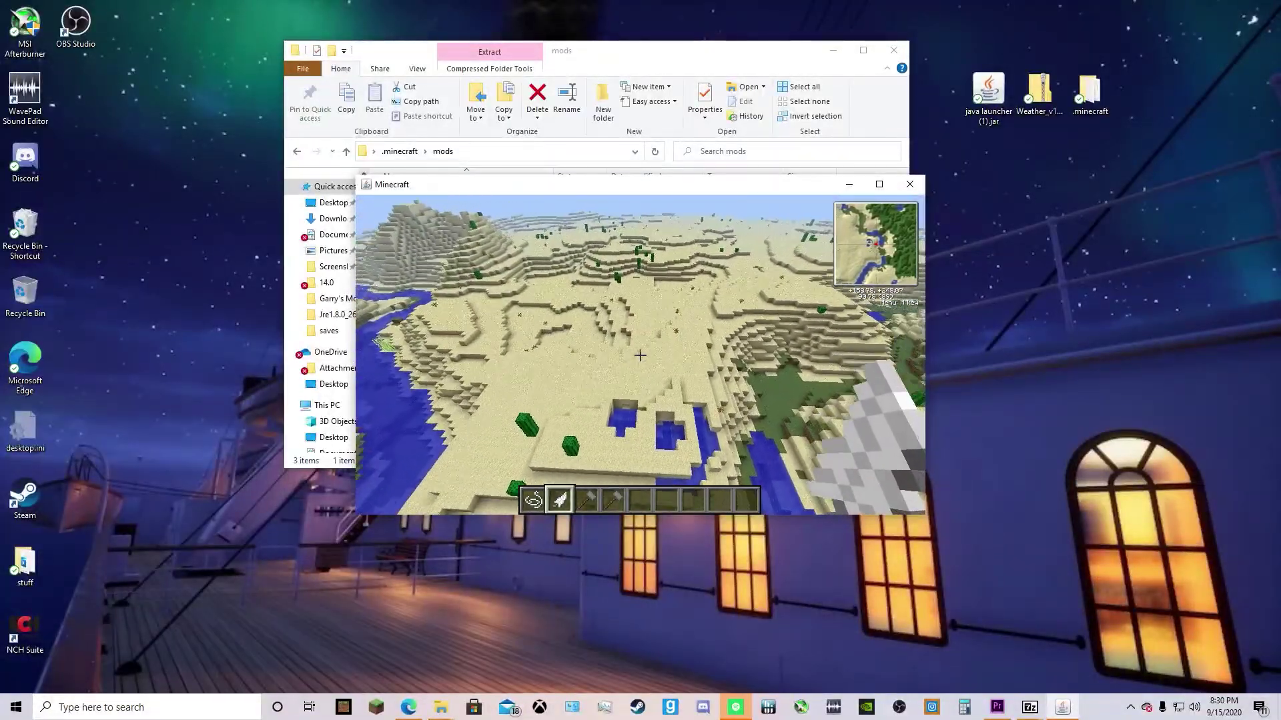
pyautogui.press('w')
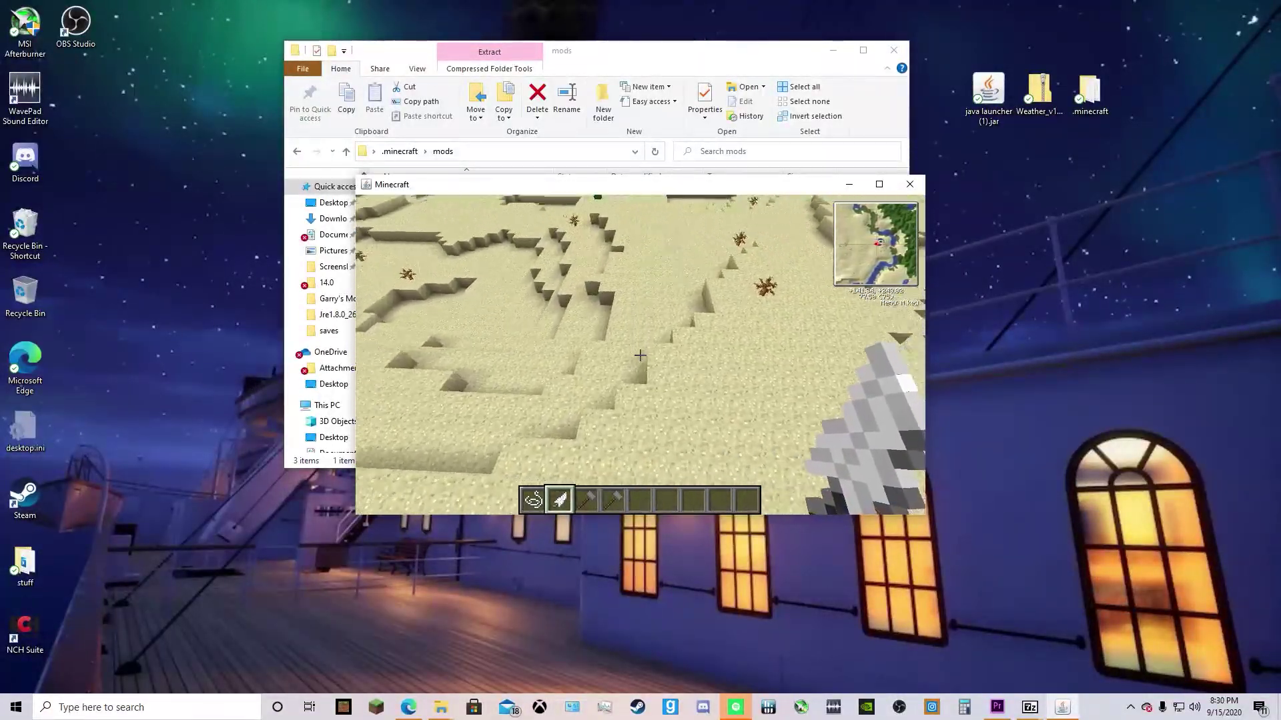
pyautogui.press('1')
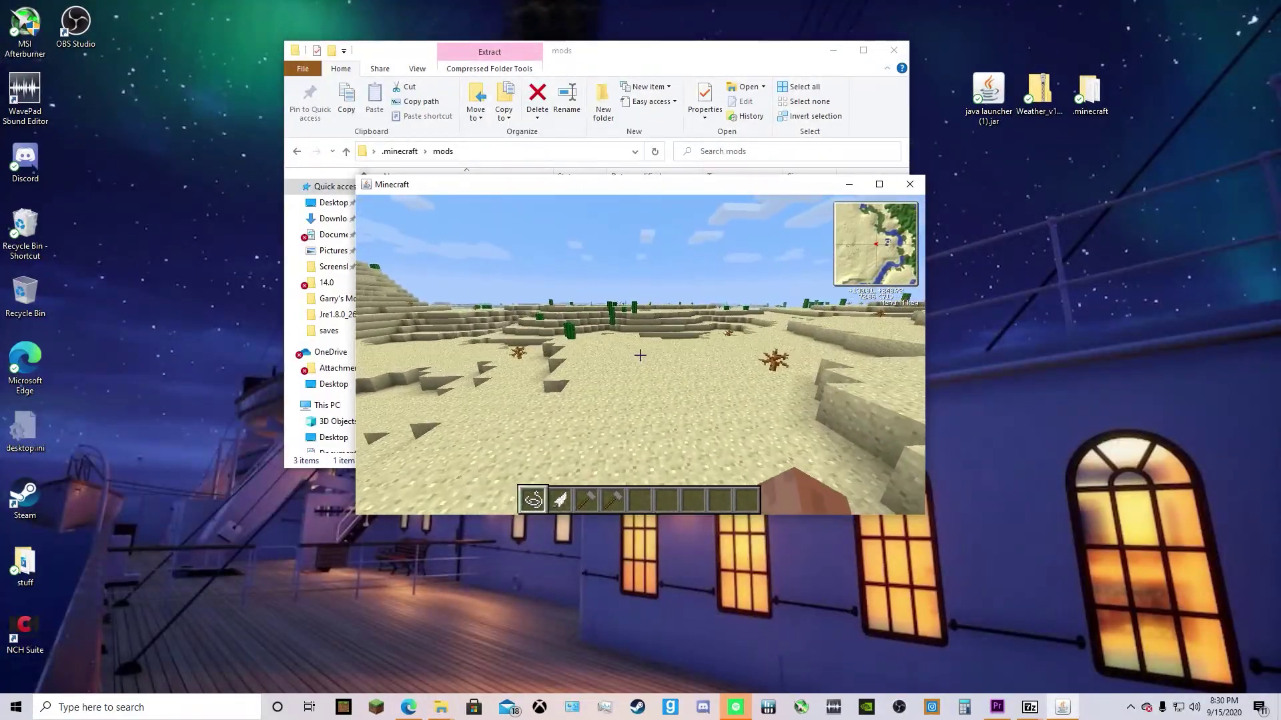
pyautogui.press('w')
pyautogui.scroll(-4, 639, 356)
pyautogui.scroll(3, 640, 356)
pyautogui.scroll(-1, 640, 355)
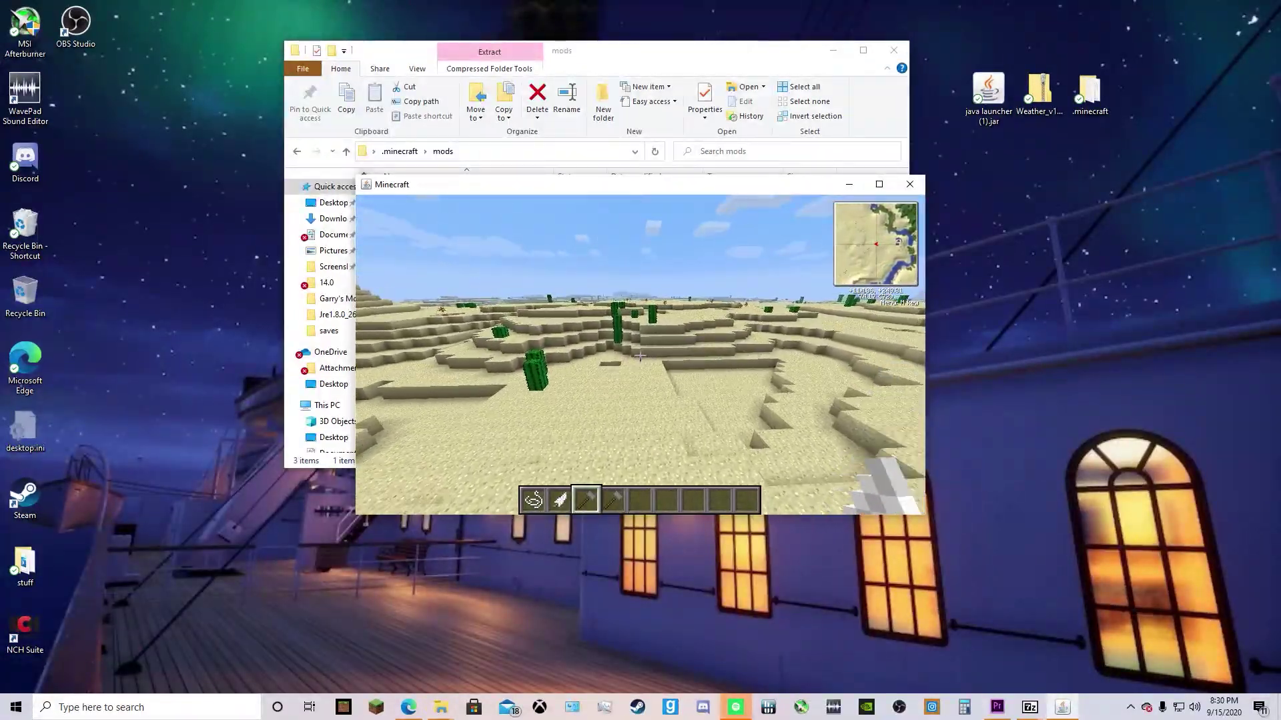
pyautogui.scroll(1, 640, 355)
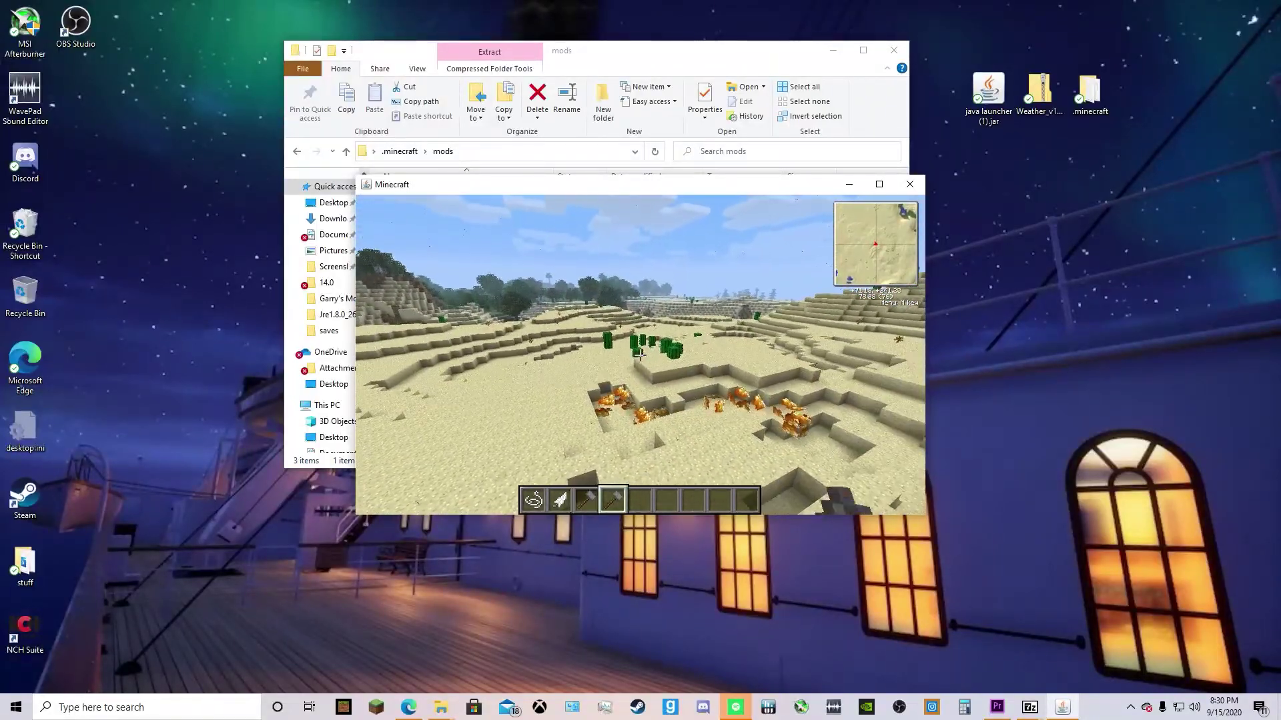
pyautogui.press('w')
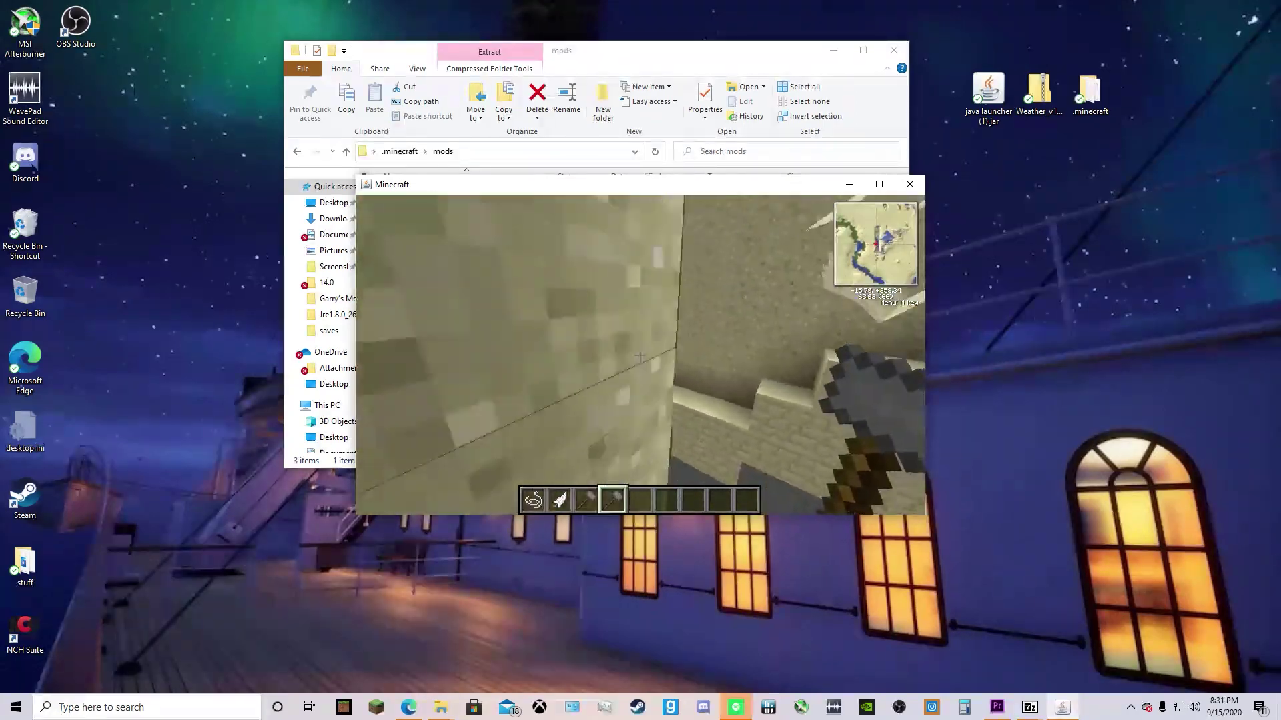
pyautogui.scroll(-4, 640, 356)
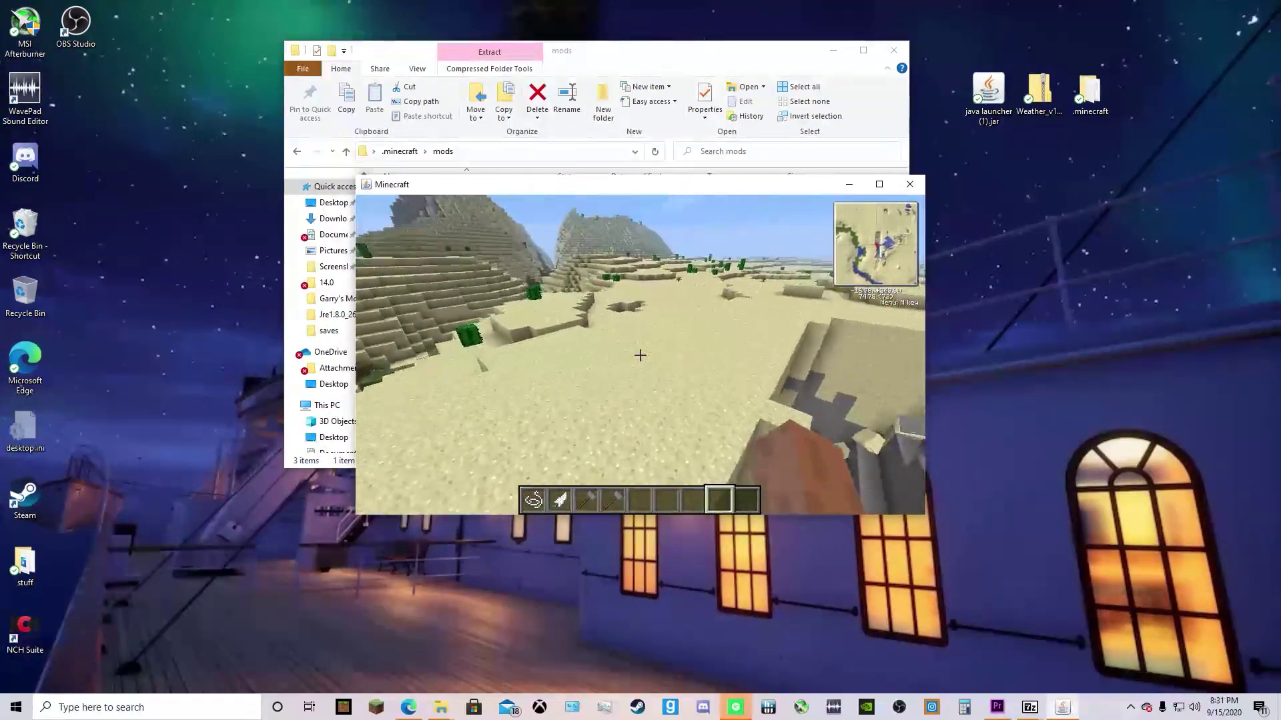
pyautogui.scroll(6, 640, 356)
# Step: Pause the game, visit the Options screen, and return to the desert
pyautogui.press('Escape')
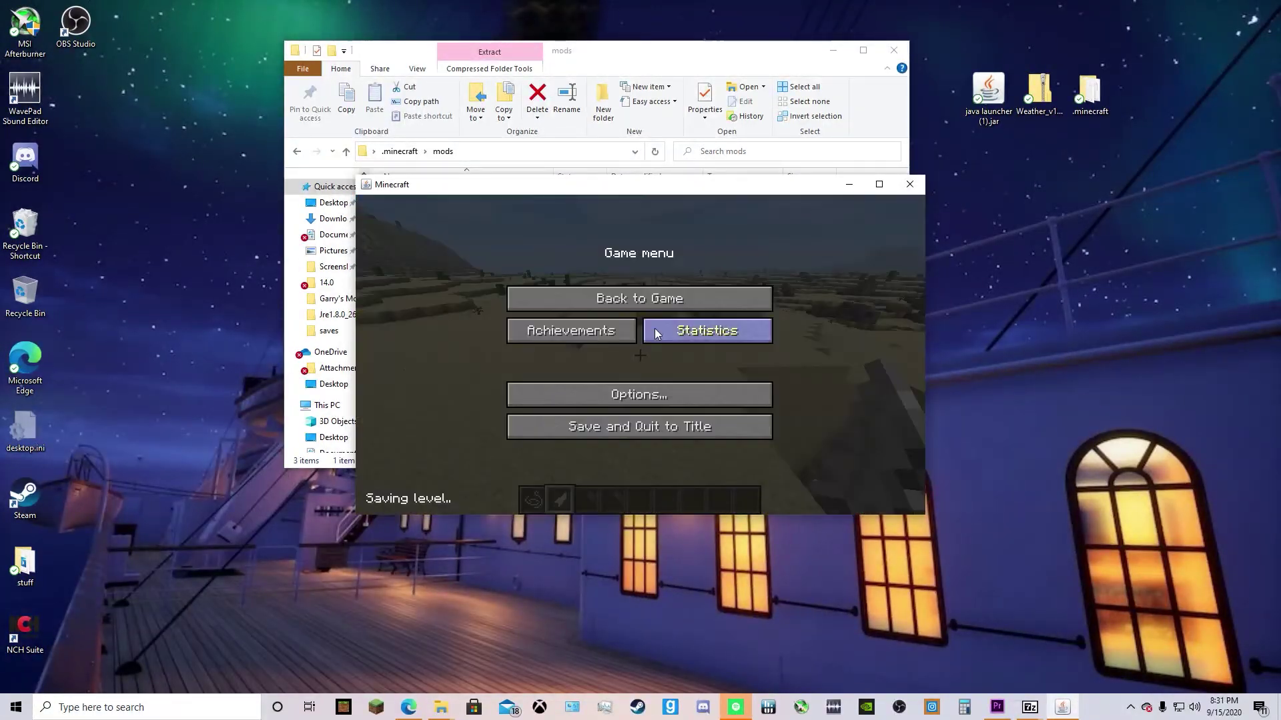
pyautogui.click(613, 392)
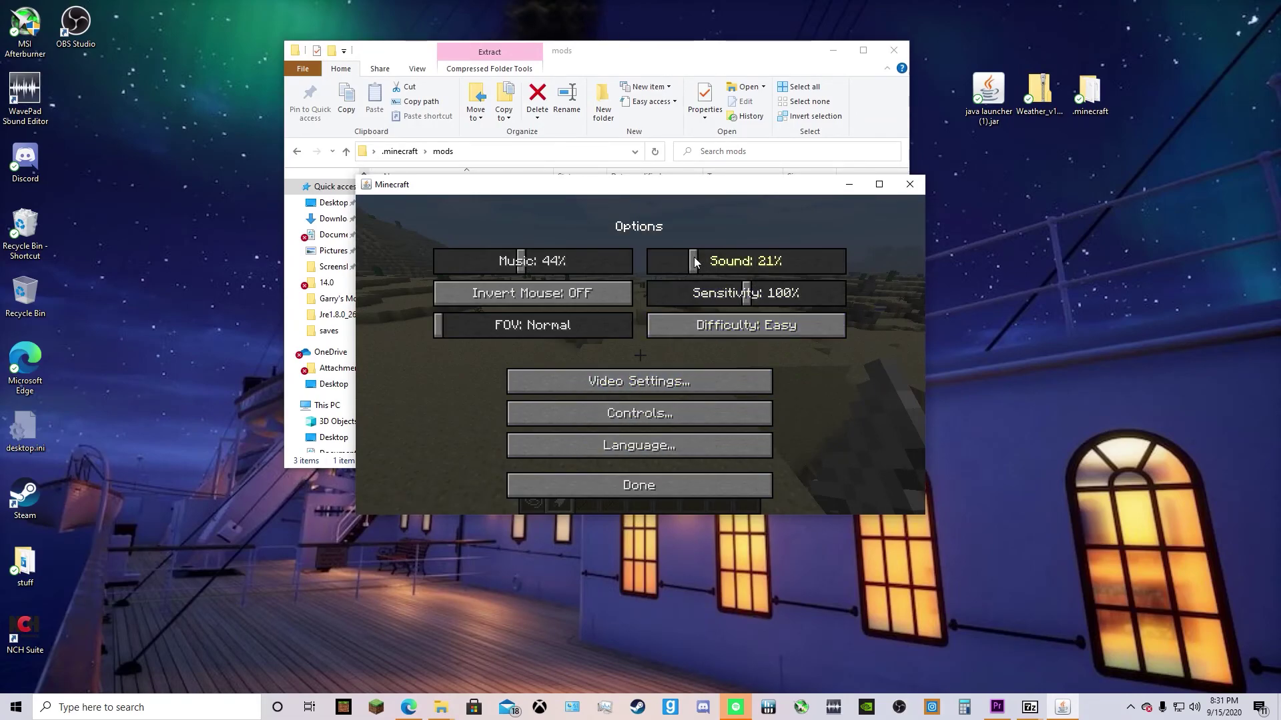
pyautogui.press('Escape')
pyautogui.scroll(1, 639, 355)
pyautogui.scroll(-3, 639, 355)
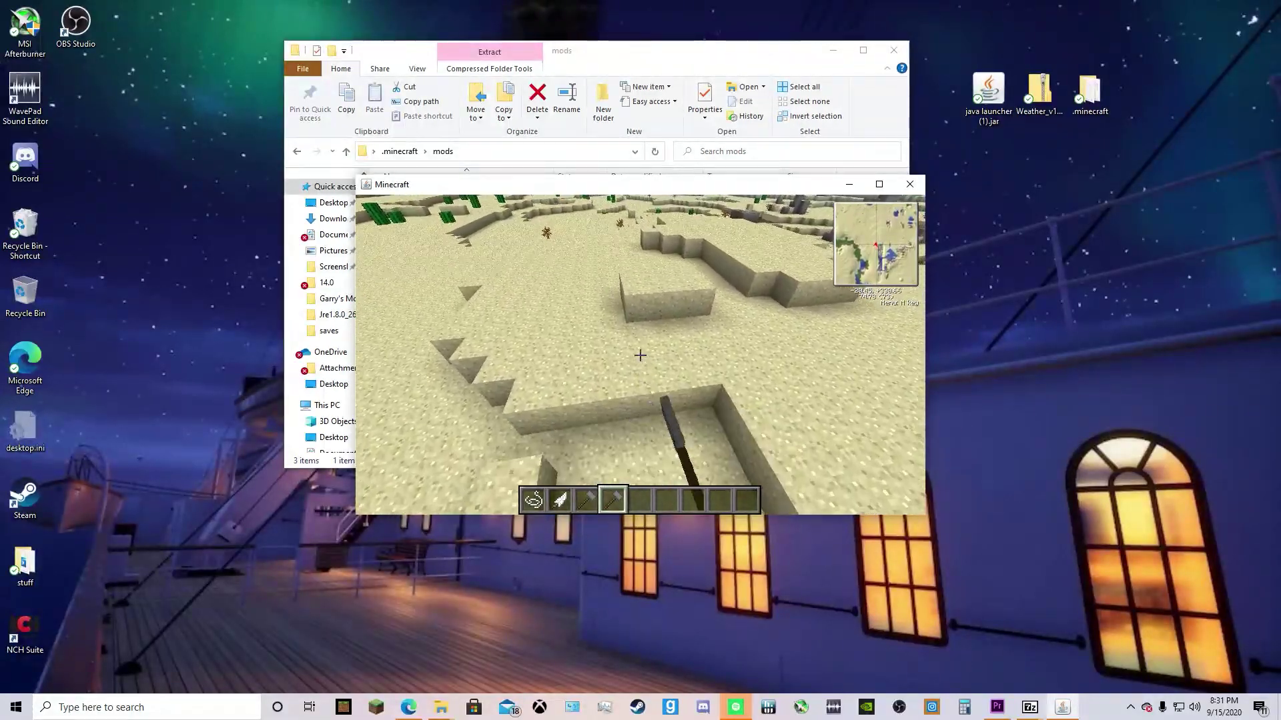
pyautogui.scroll(3, 640, 356)
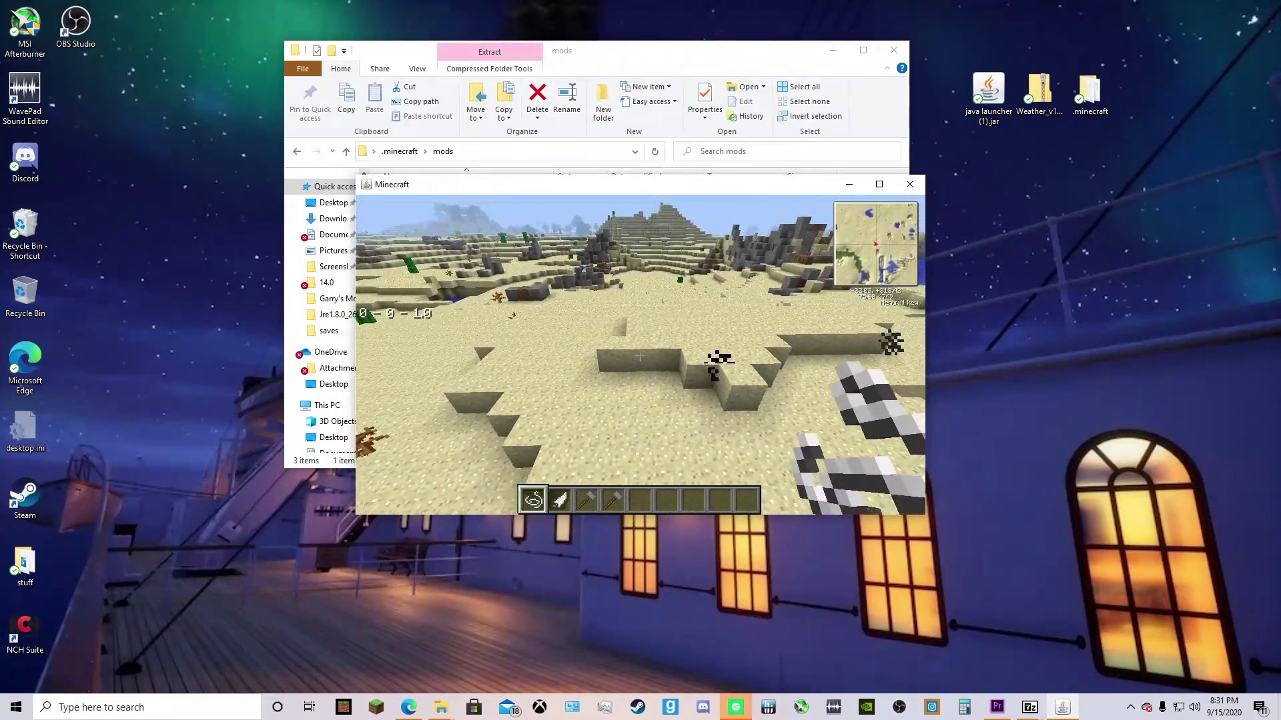
# Step: Toggle the HUD off and on with F1 to watch the tornado over the desert
pyautogui.press('F1')
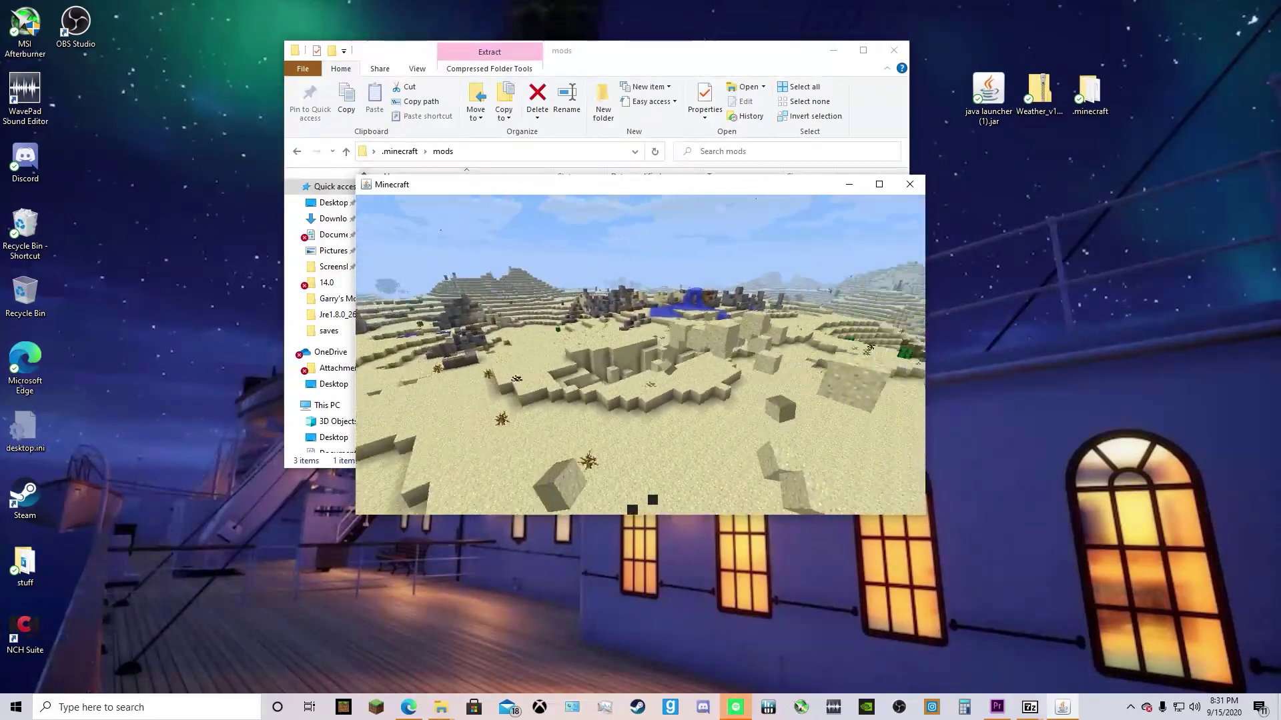
pyautogui.press('F1')
pyautogui.scroll(-4, 640, 355)
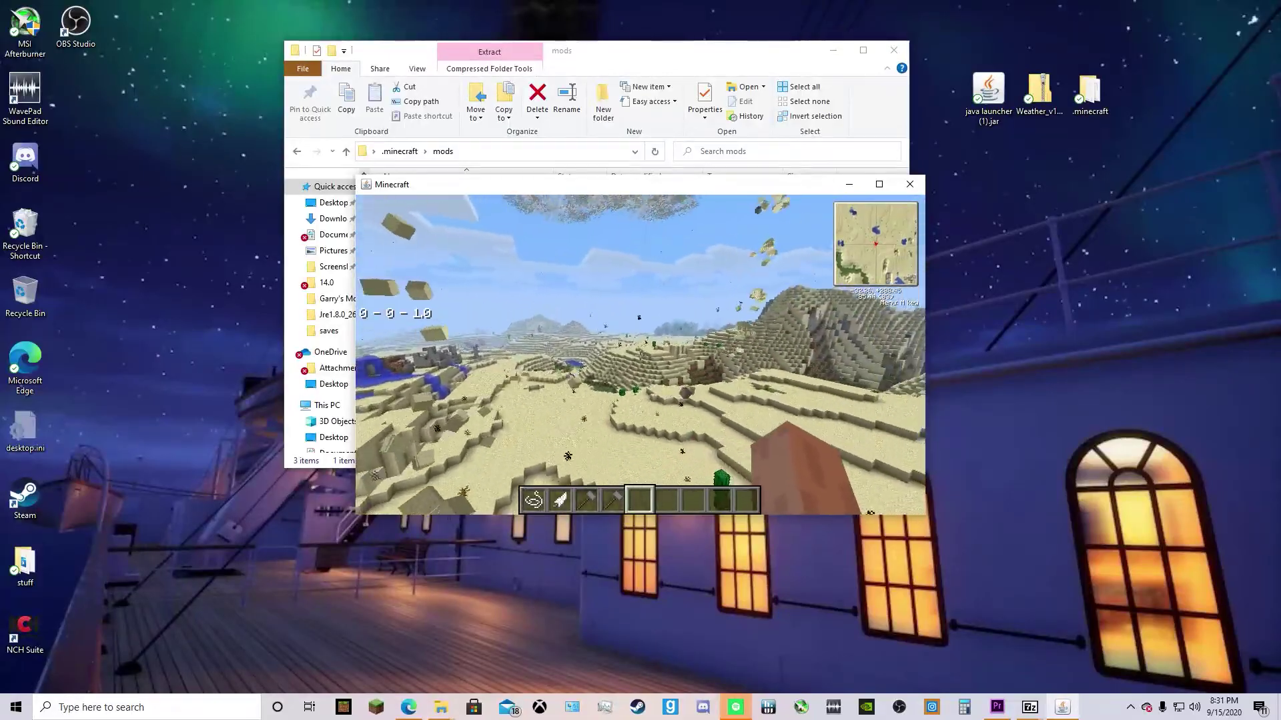
pyautogui.press('F1')
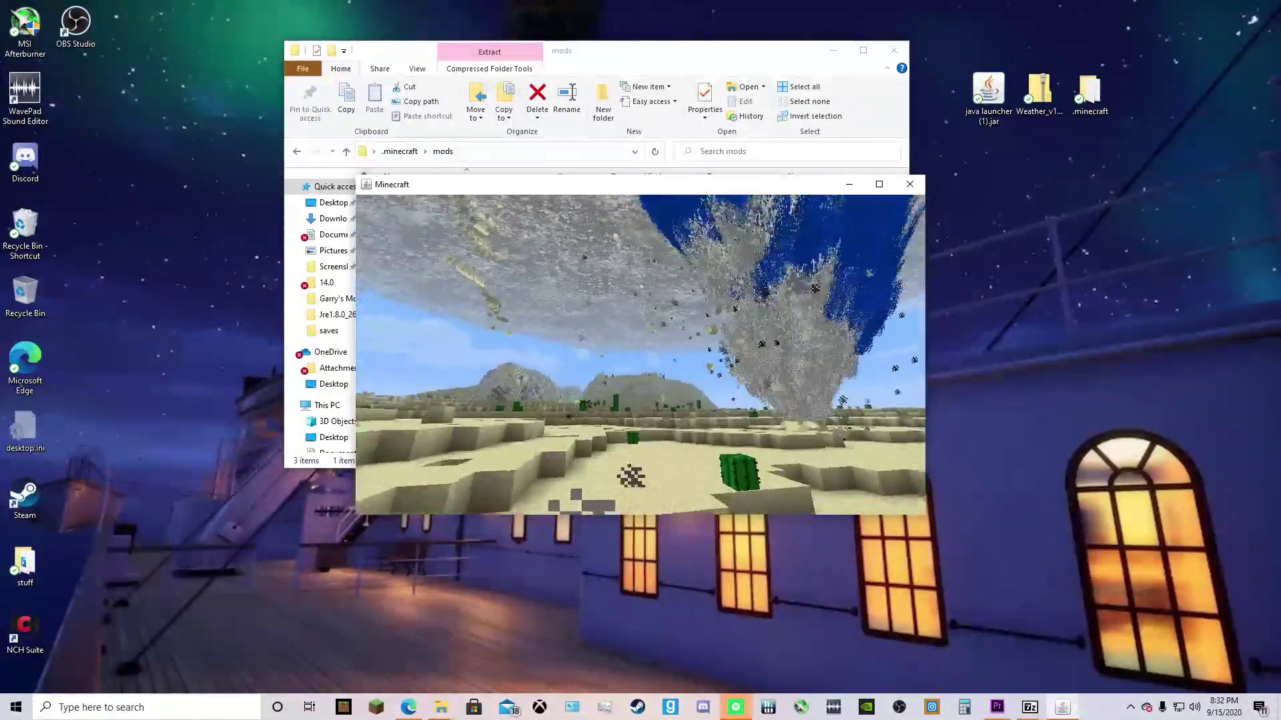
pyautogui.press('F1')
# Step: Set the world time to midnight from the TooManyItems tools
pyautogui.press('e')
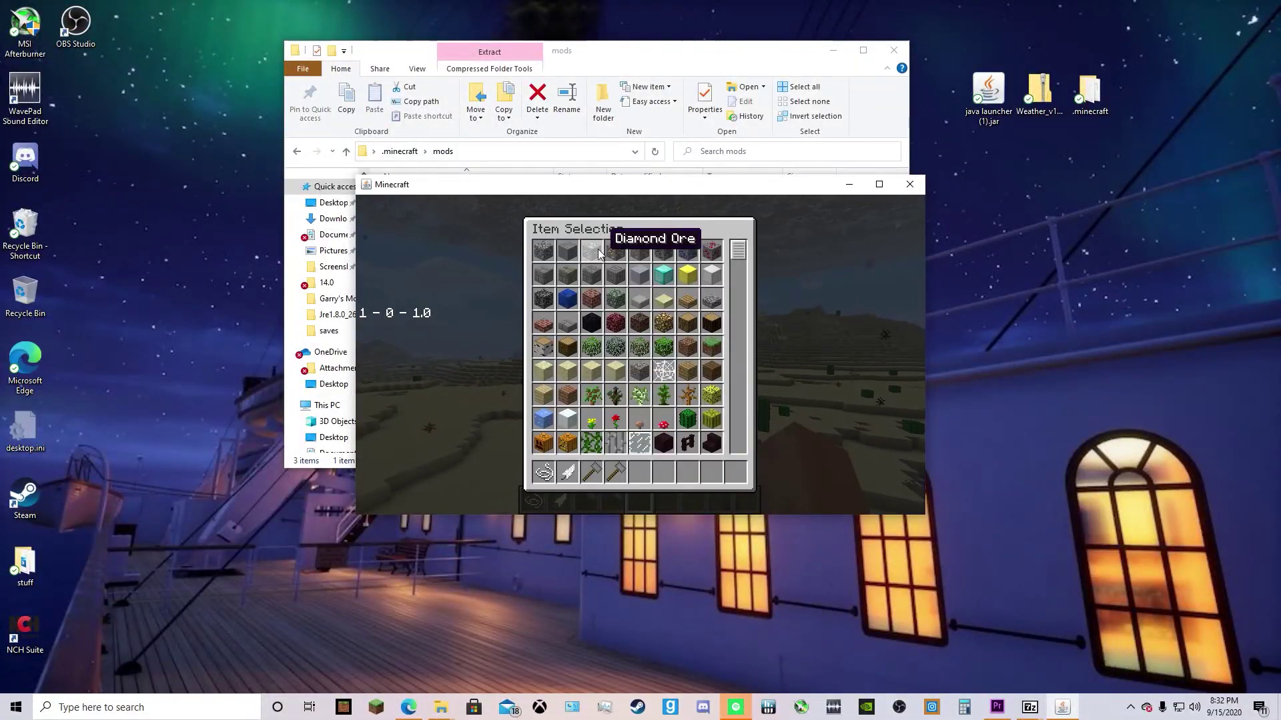
pyautogui.press('o')
pyautogui.click(519, 207)
pyautogui.press('e')
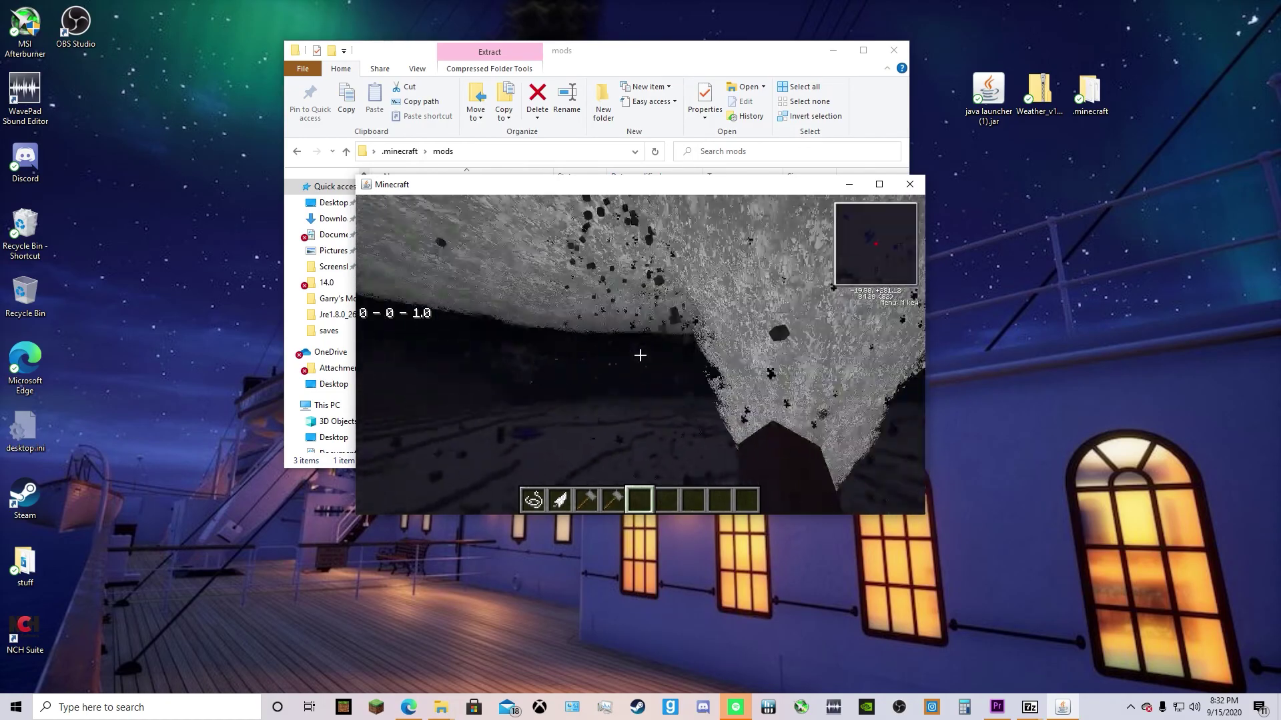
# Step: Spawn a tornado with the slot-1 item, screenshot it, then save and quit to title
pyautogui.press('1')
pyautogui.rightClick(640, 355)
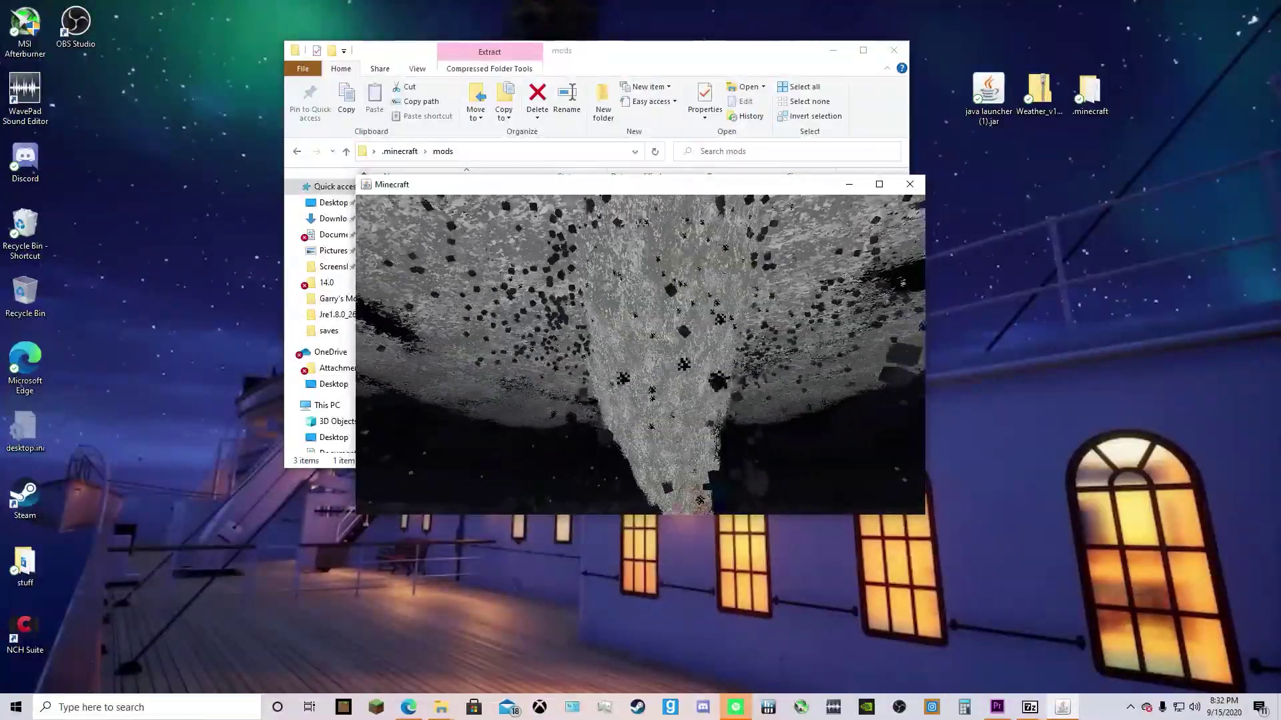
pyautogui.press('F2')
pyautogui.press('F1')
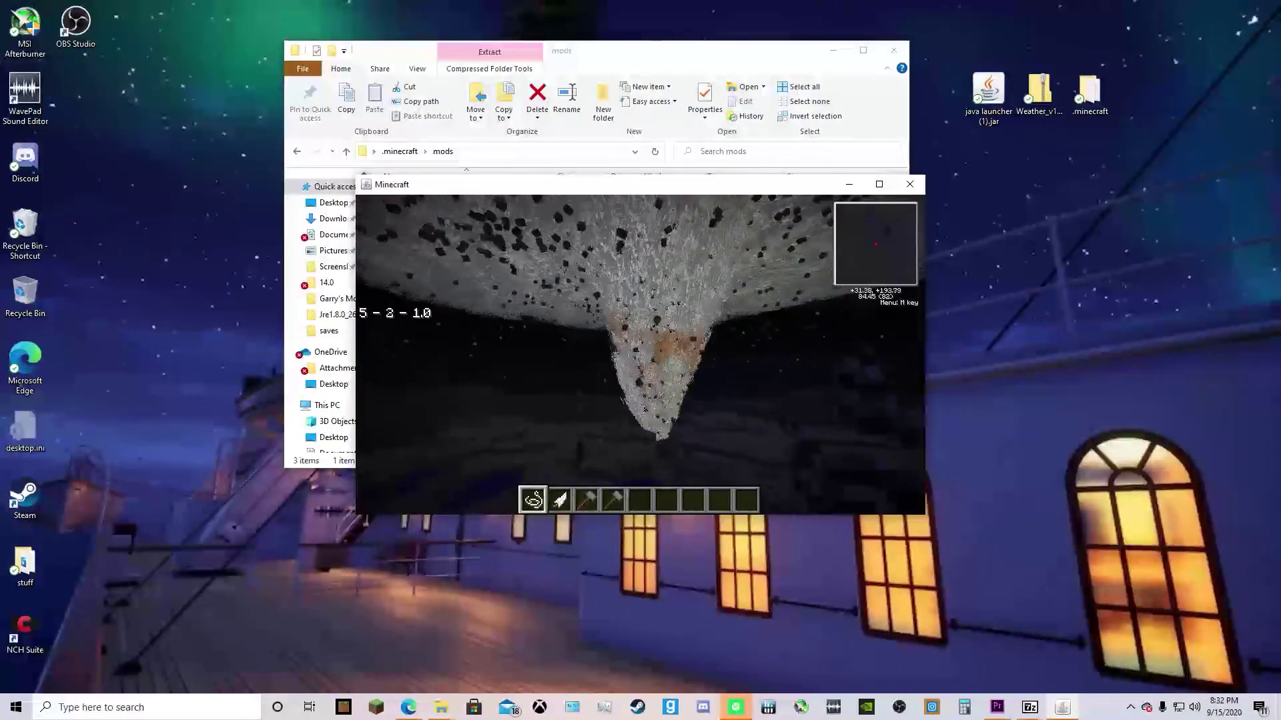
pyautogui.press('Escape')
pyautogui.click(729, 433)
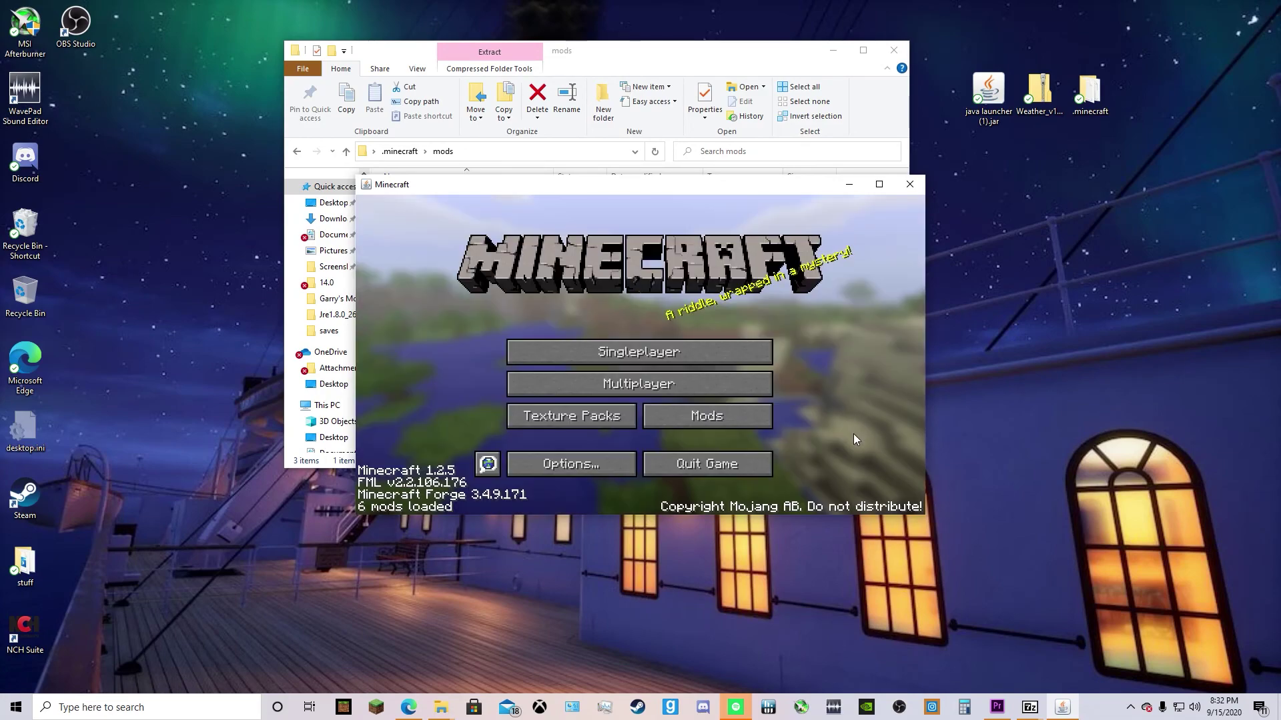
# Step: Quit Minecraft and open mod_Weather.cfg from the .minecraft\config folder in Notepad
pyautogui.click(725, 467)
pyautogui.click(734, 307)
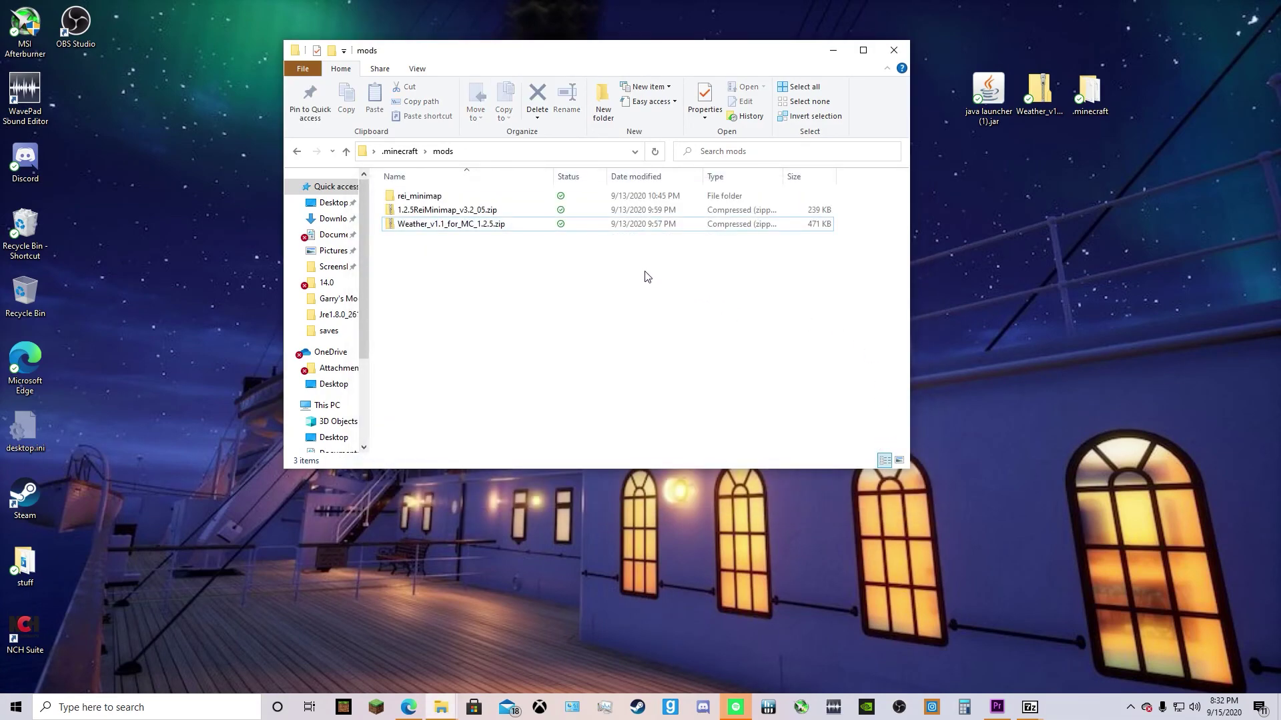
pyautogui.hotkey('alt', 'Left')
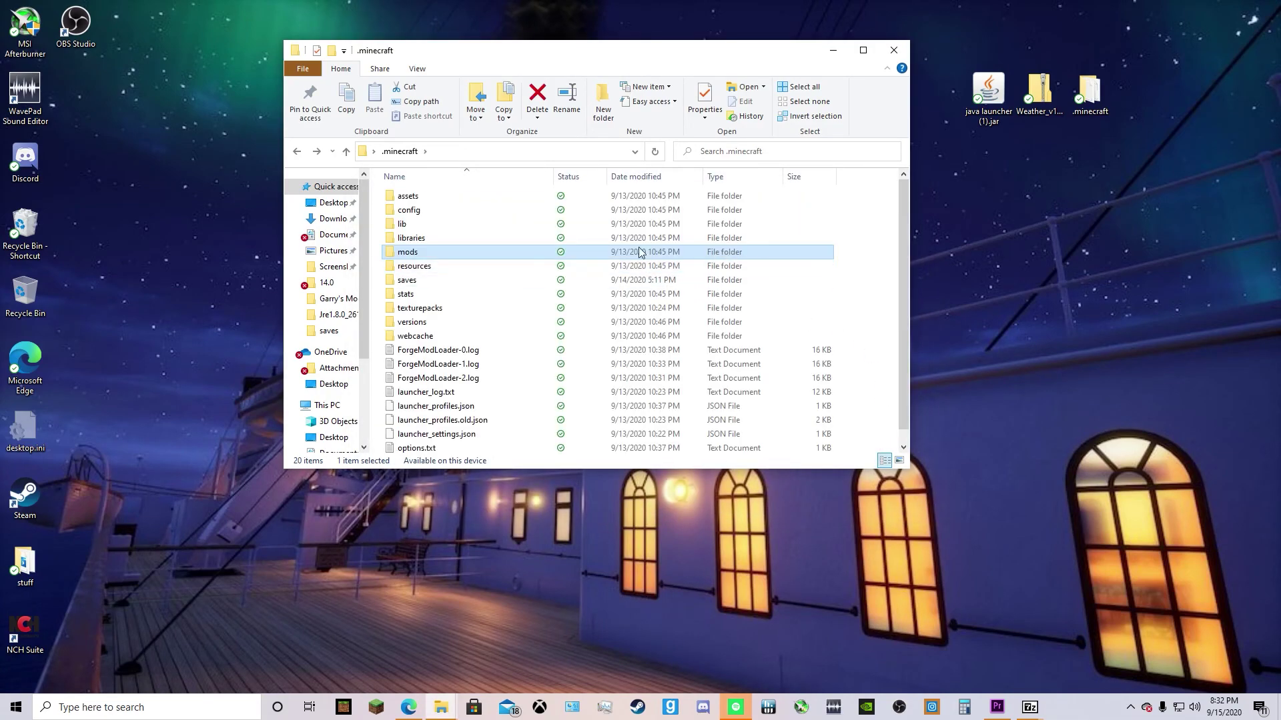
pyautogui.doubleClick(440, 210)
pyautogui.doubleClick(440, 225)
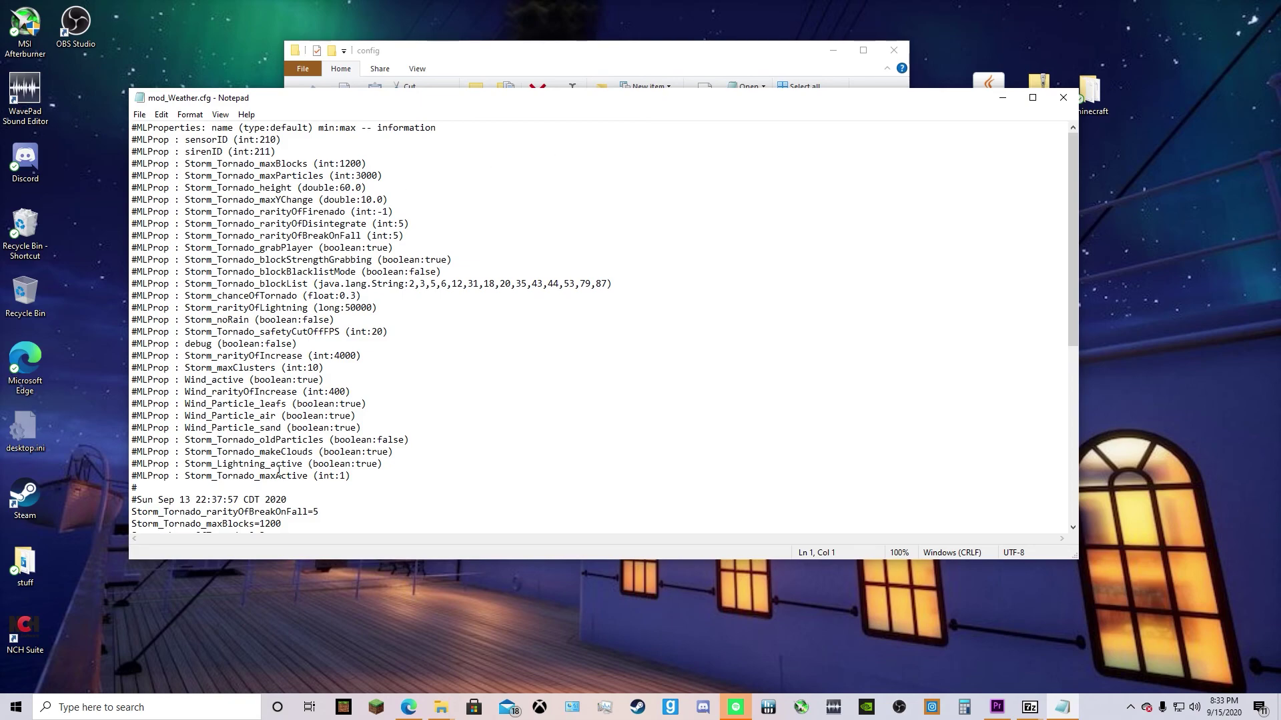
pyautogui.moveTo(298, 344); pyautogui.dragTo(131, 346)
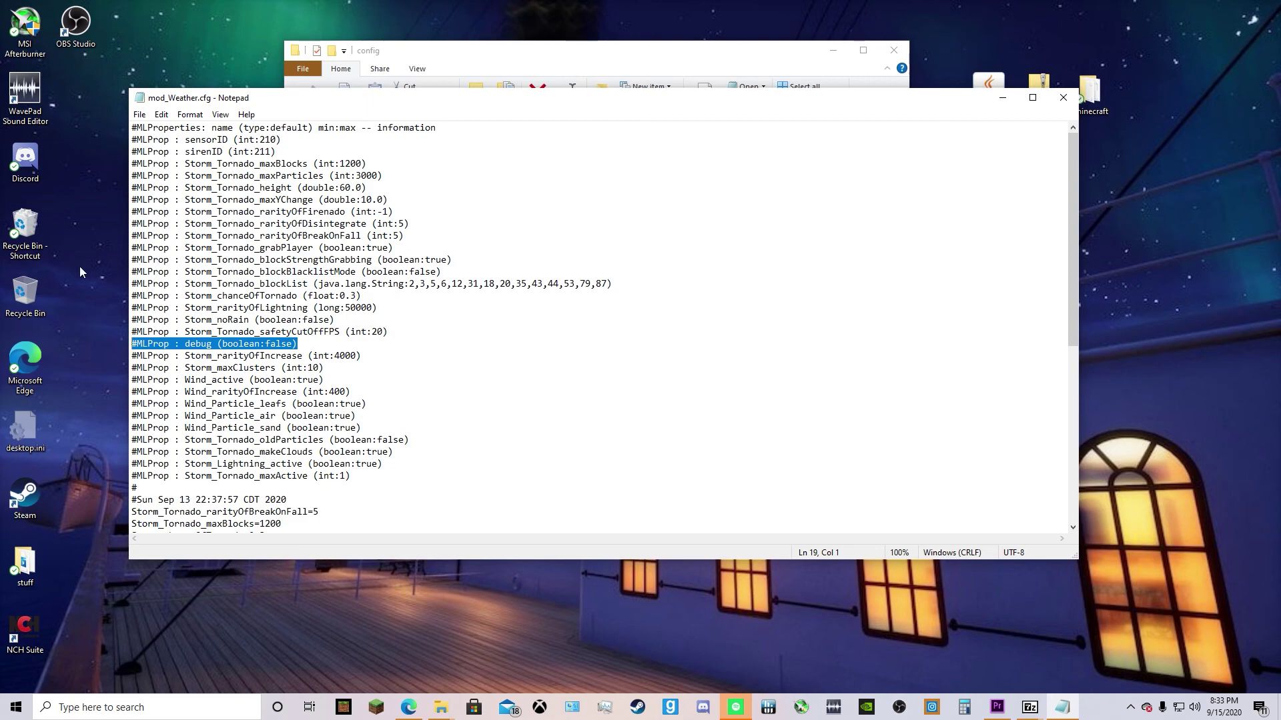
pyautogui.click(341, 225)
pyautogui.scroll(-5, 341, 227)
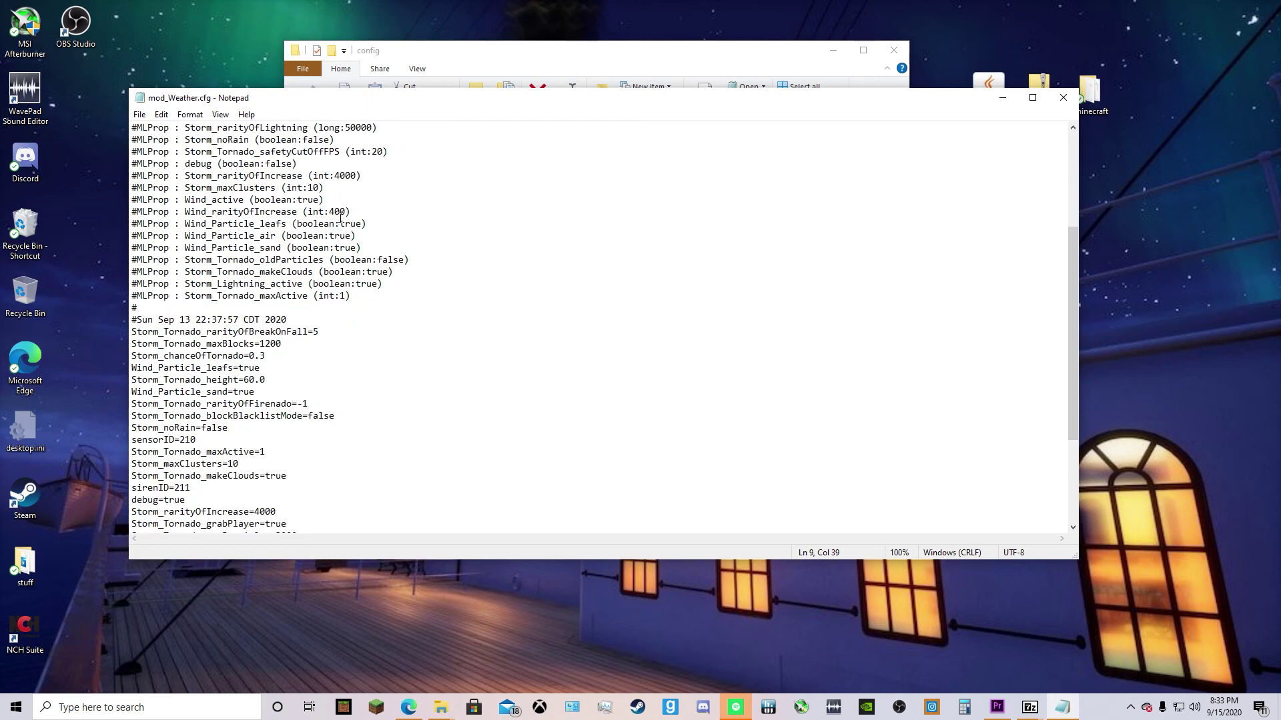
pyautogui.scroll(-5, 339, 200)
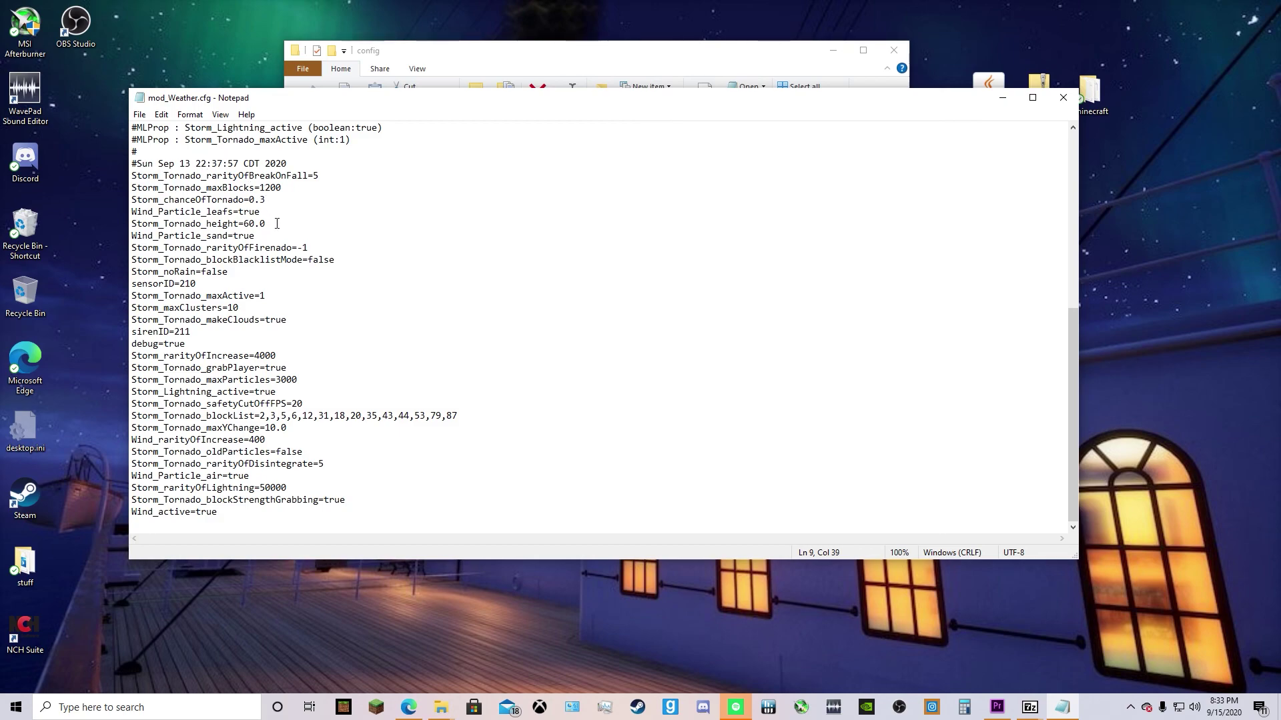
pyautogui.moveTo(267, 224); pyautogui.dragTo(136, 223)
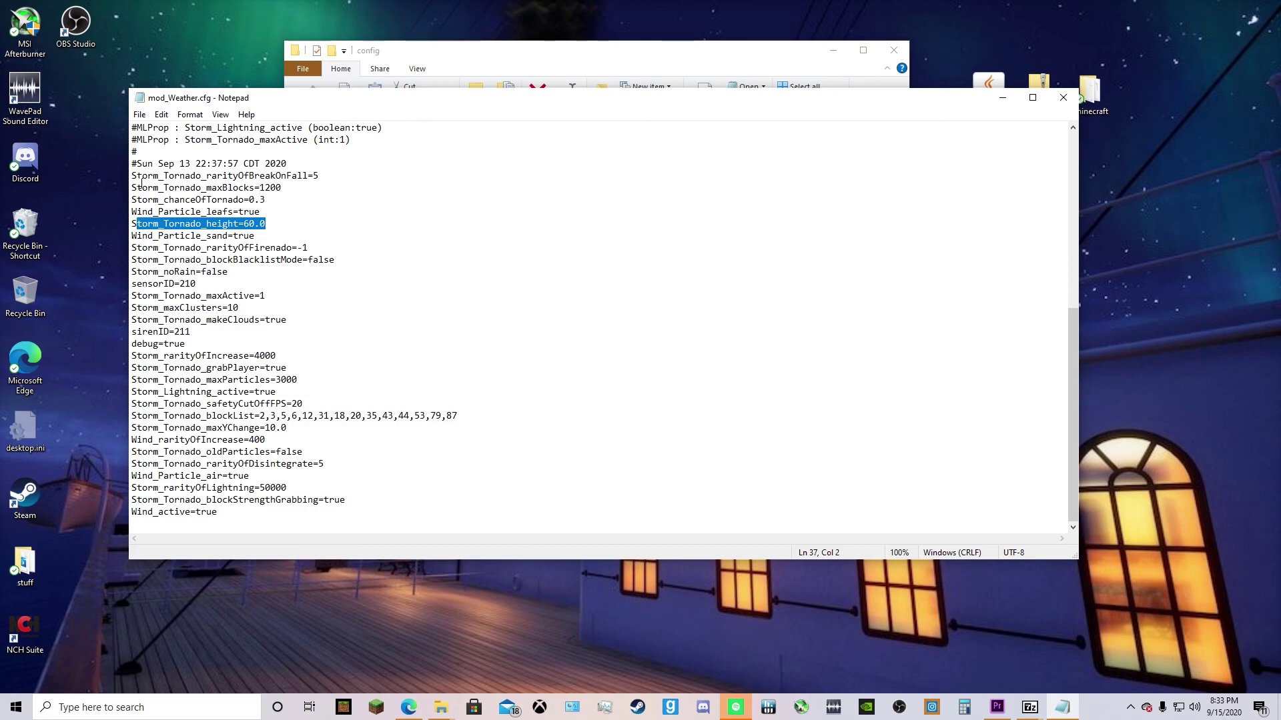
pyautogui.moveTo(137, 175); pyautogui.dragTo(369, 543)
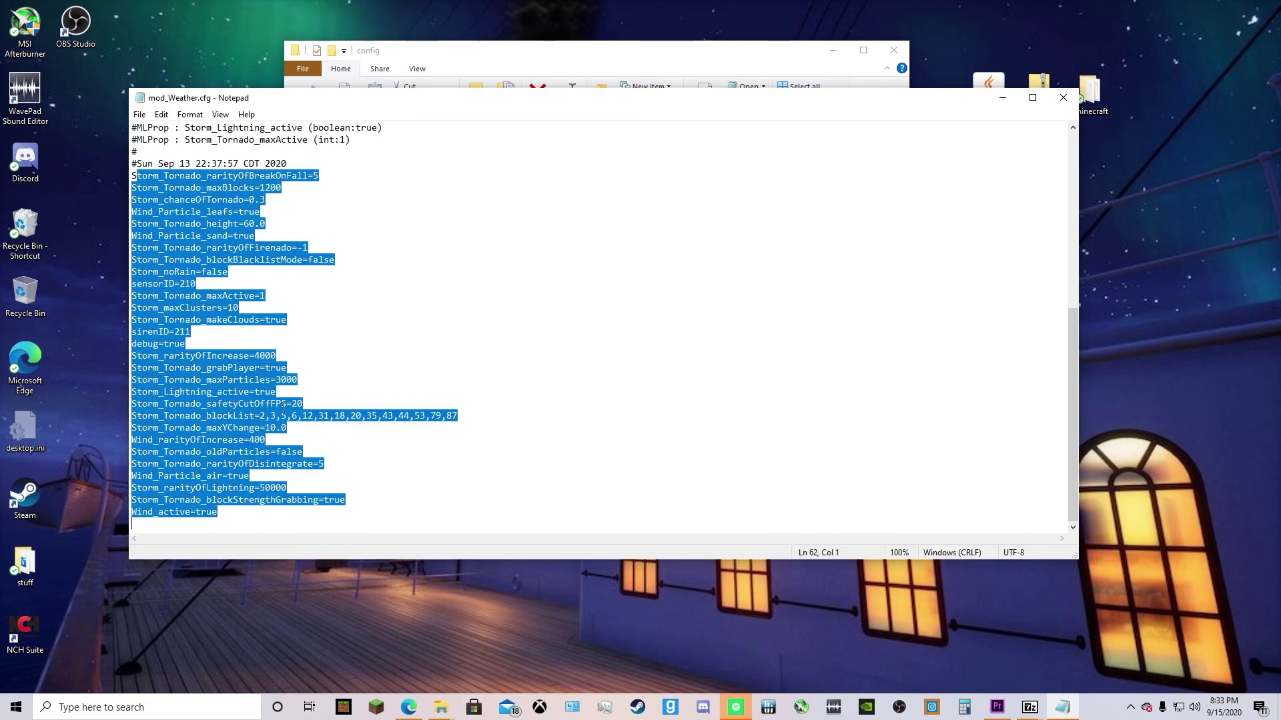
pyautogui.click(247, 330)
pyautogui.press('Down')
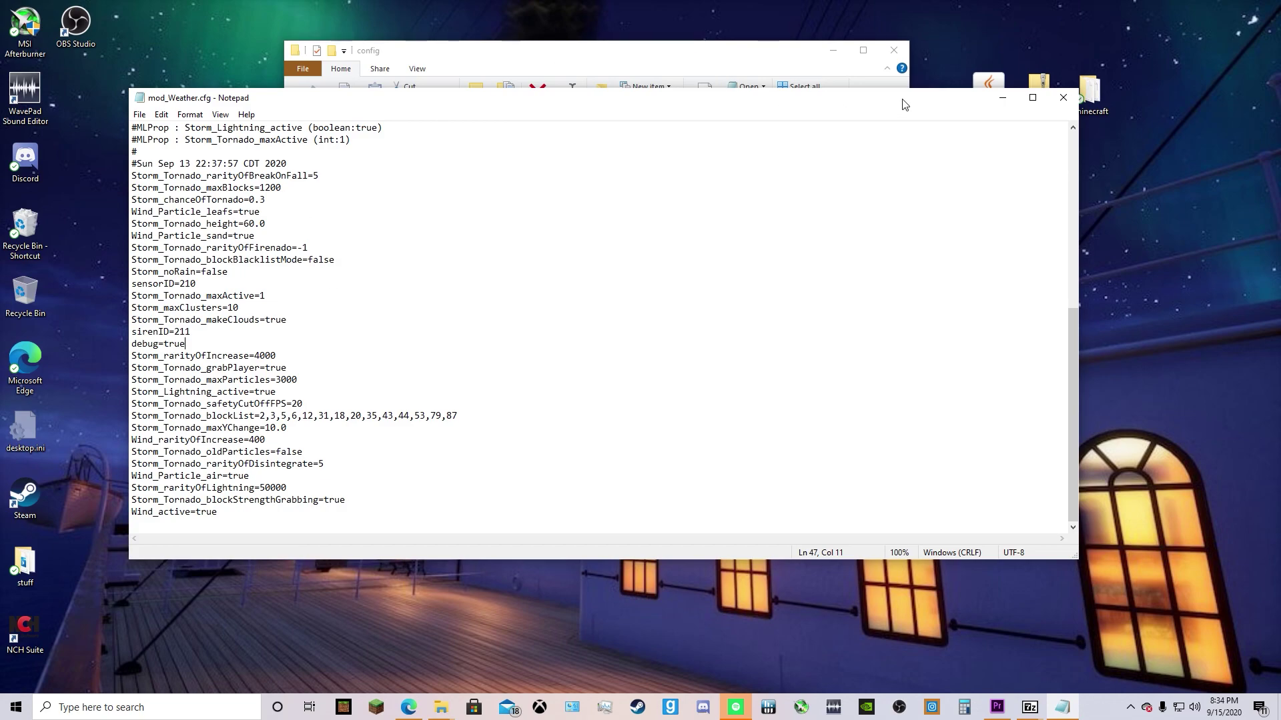
# Step: Close mod_Weather.cfg in Notepad and move the config folder window to the top-left
pyautogui.click(1063, 97)
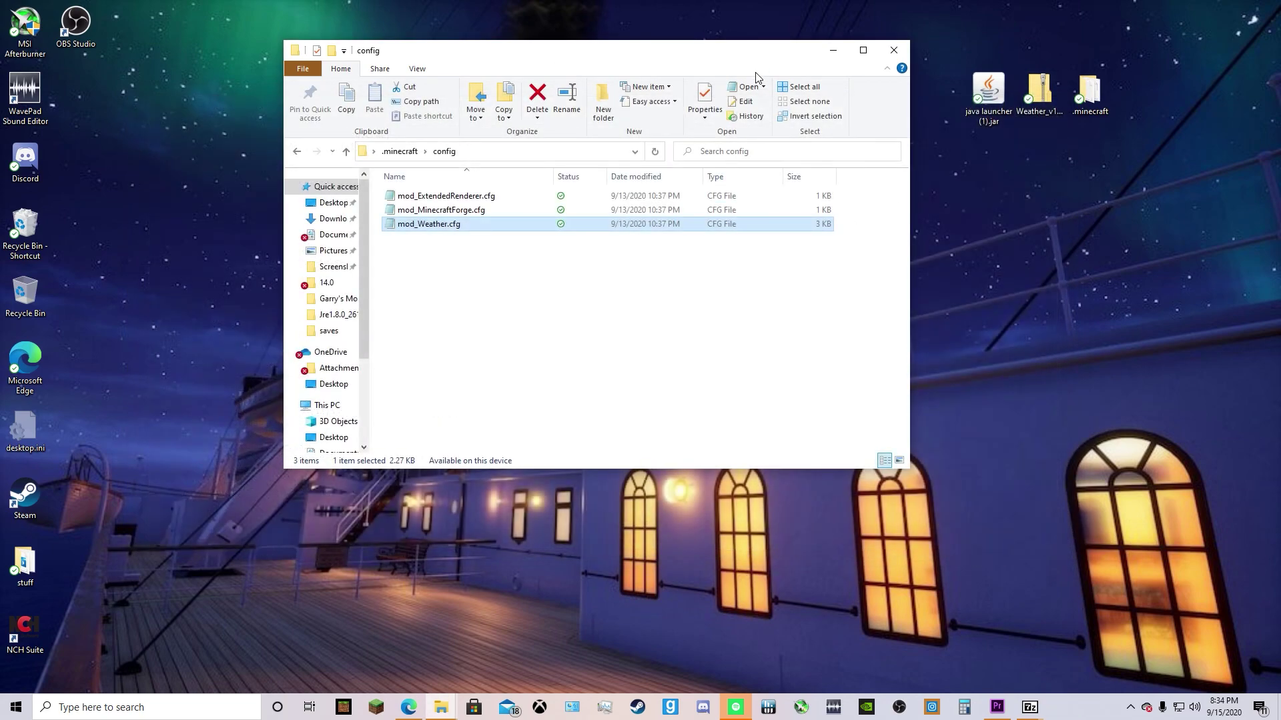
pyautogui.moveTo(732, 42); pyautogui.dragTo(1, 2)
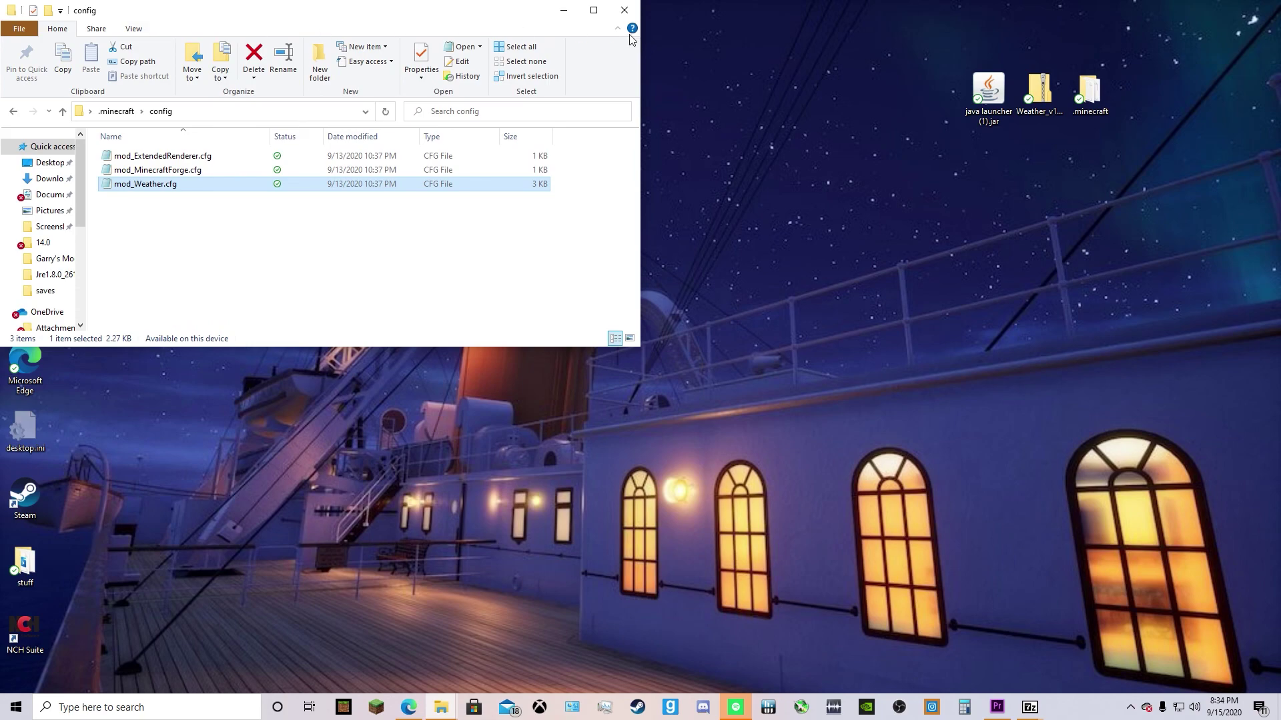